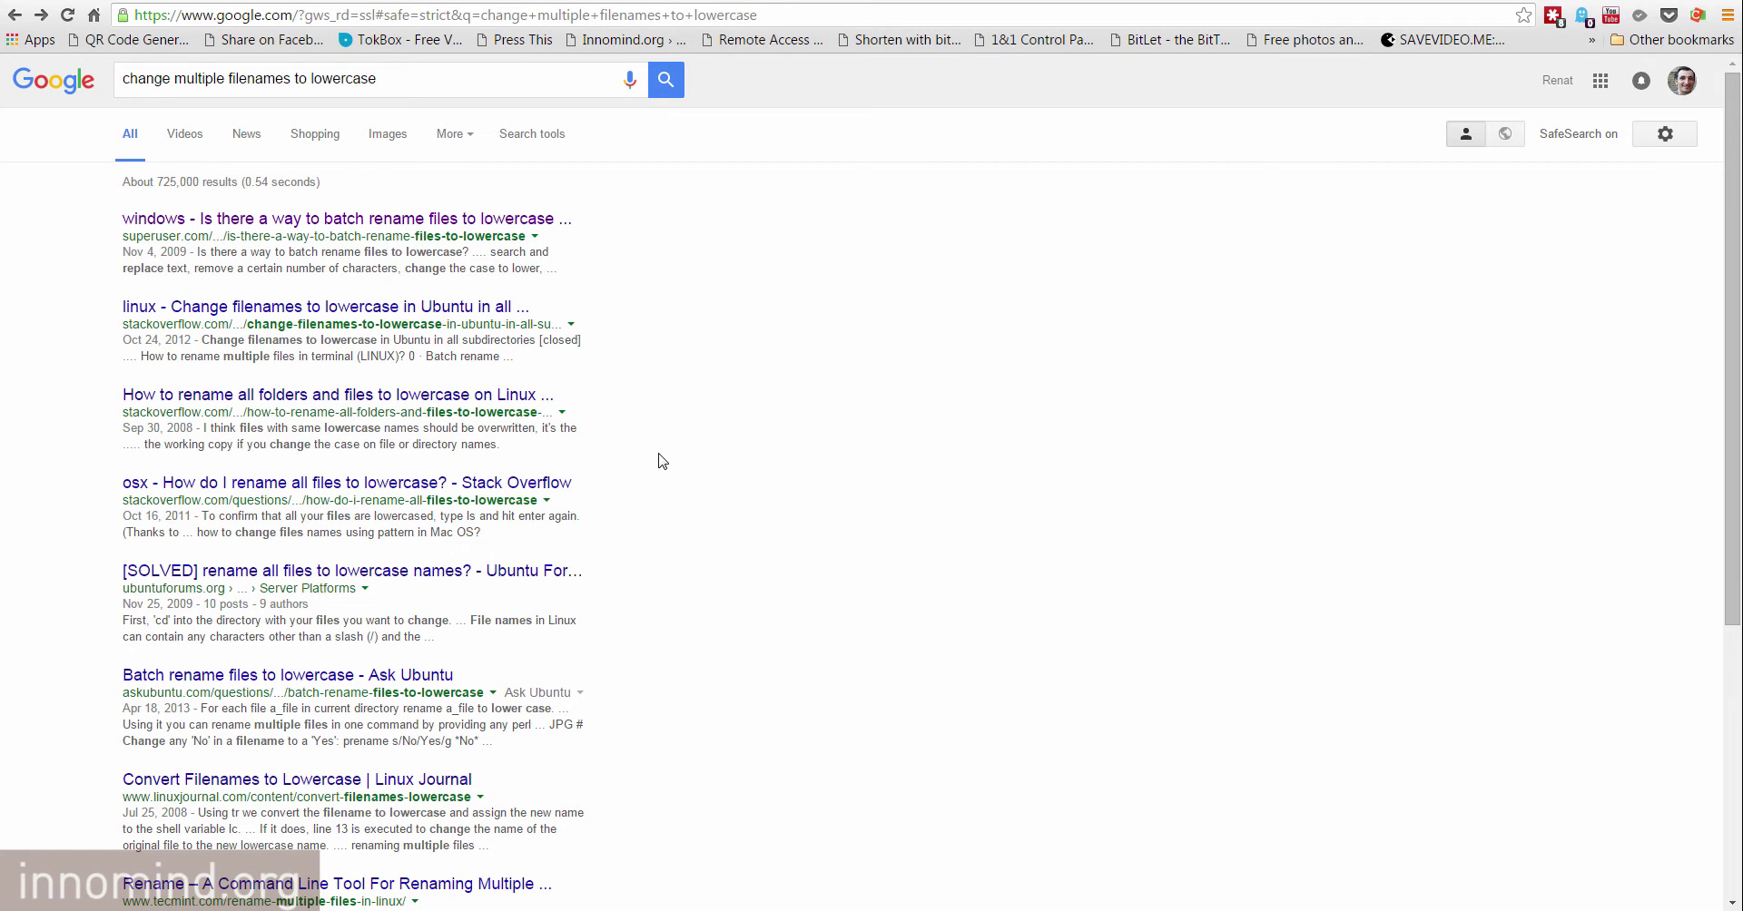
- Cancel saving another copy of spacetornadoRenamer1.1Setup.msi, leaving Renamer open over the download page
{"action": "scroll", "coordinate": [672, 462], "scroll_direction": "down", "scroll_amount": 5}
{"action": "scroll", "coordinate": [672, 462], "scroll_direction": "up", "scroll_amount": 5}
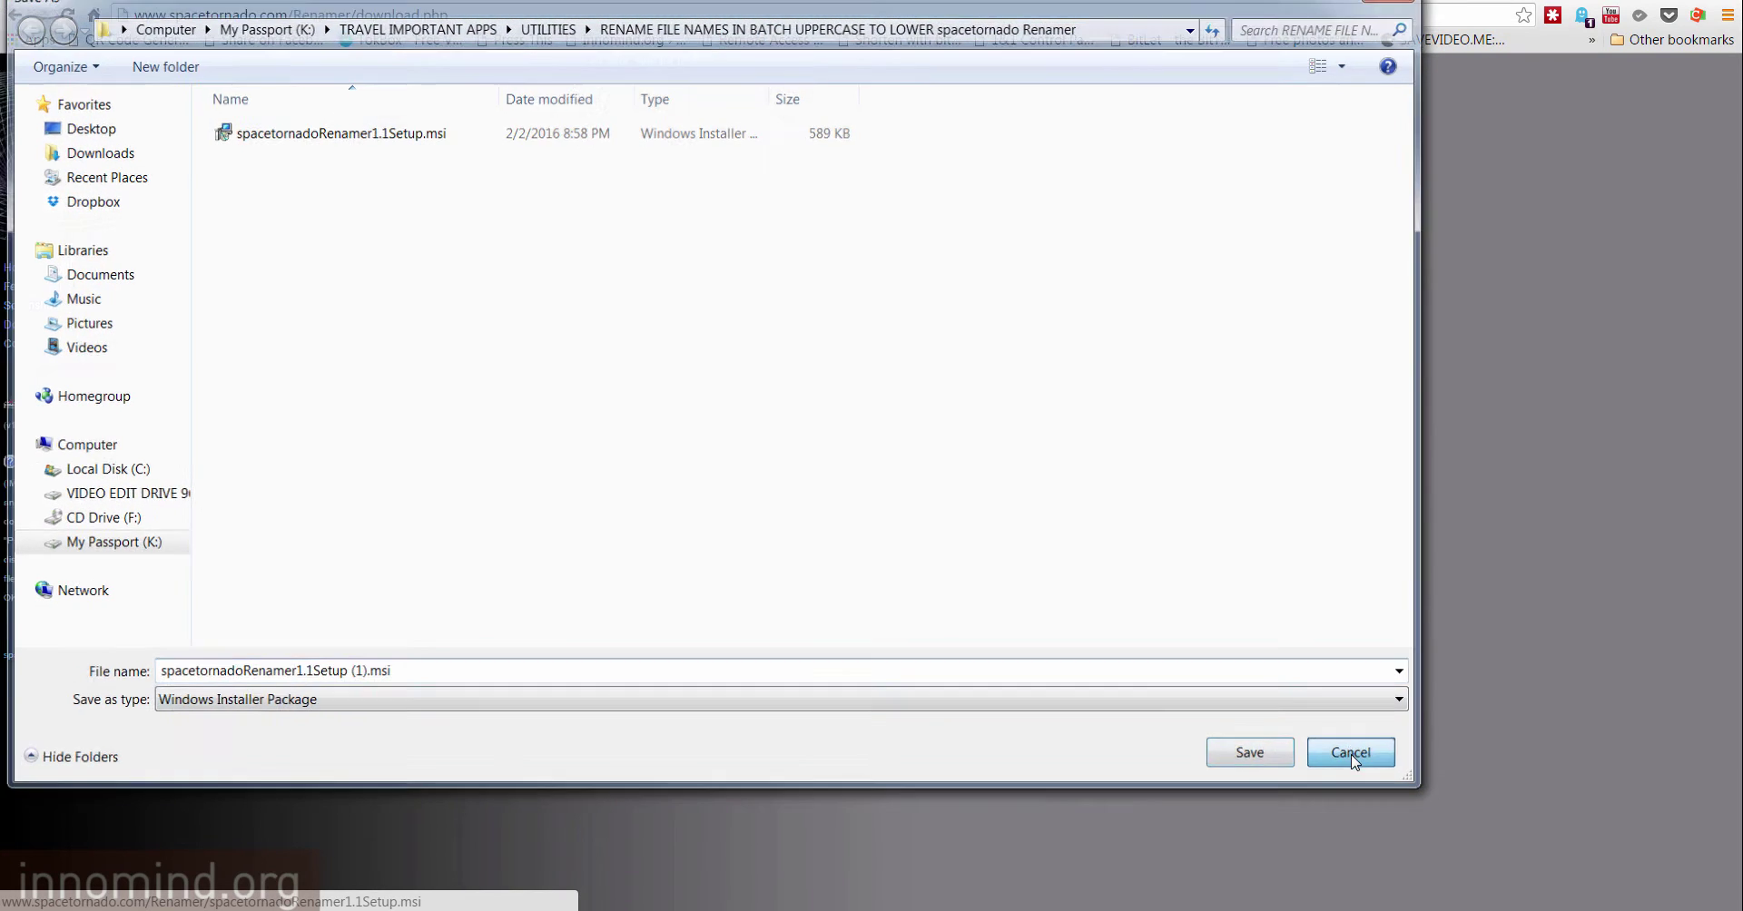
{"action": "left_click", "coordinate": [1351, 754]}
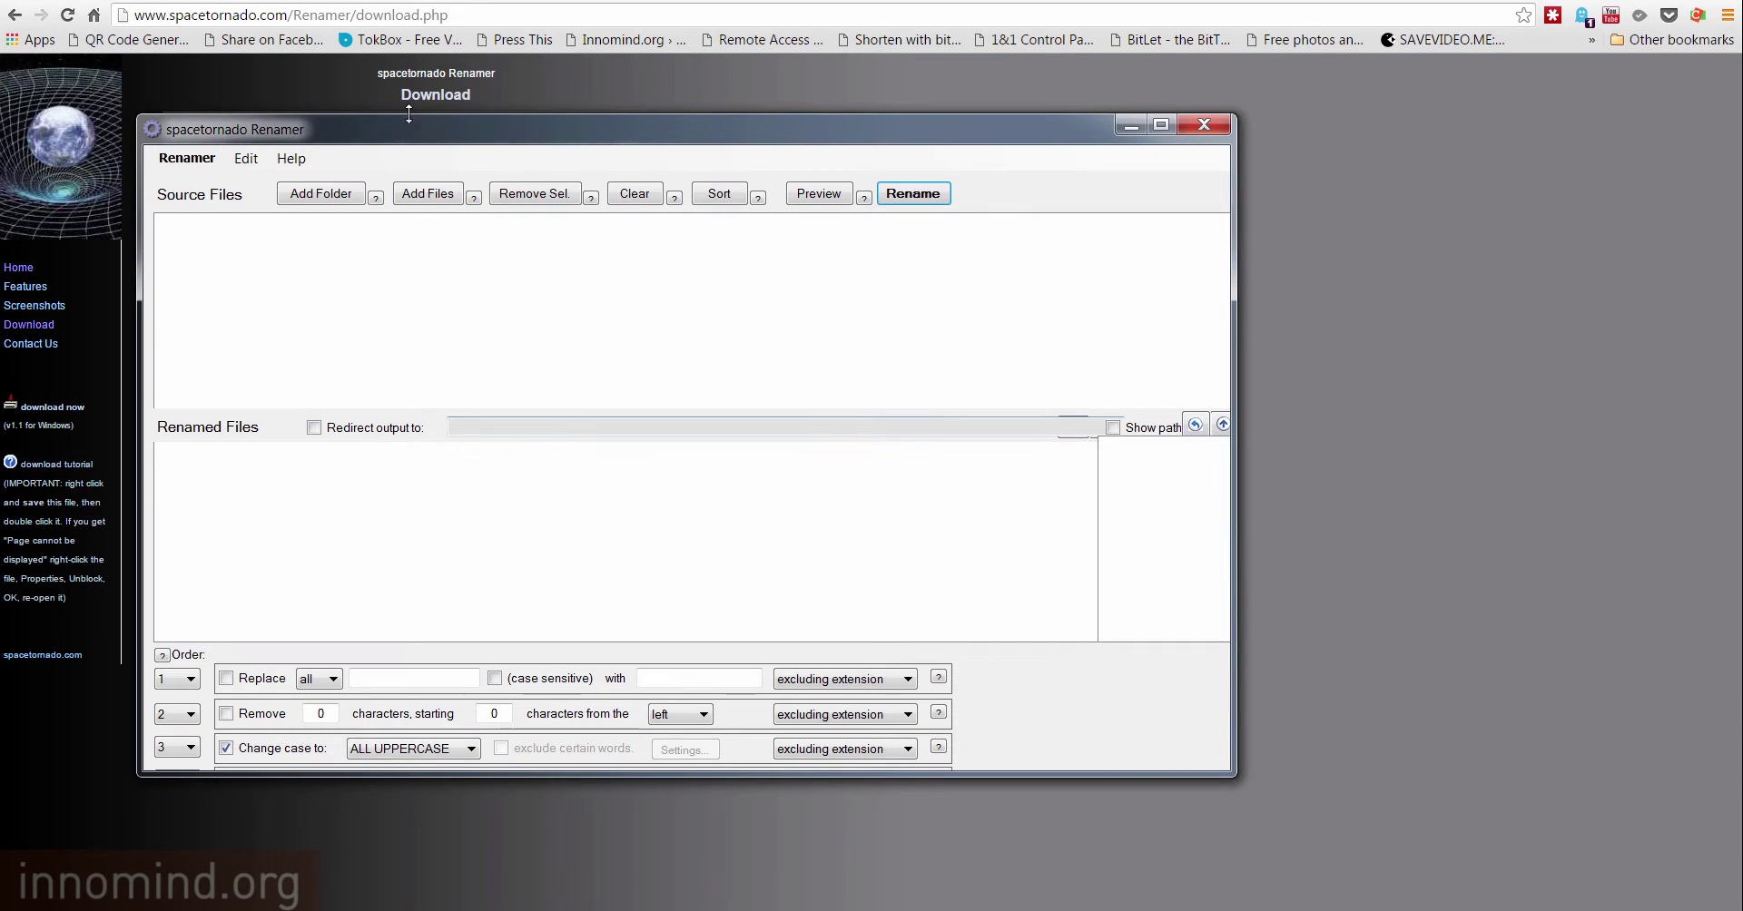
- Maximize and restore the empty Renamer window, then switch to the Windows desktop
{"action": "double_click", "coordinate": [574, 132]}
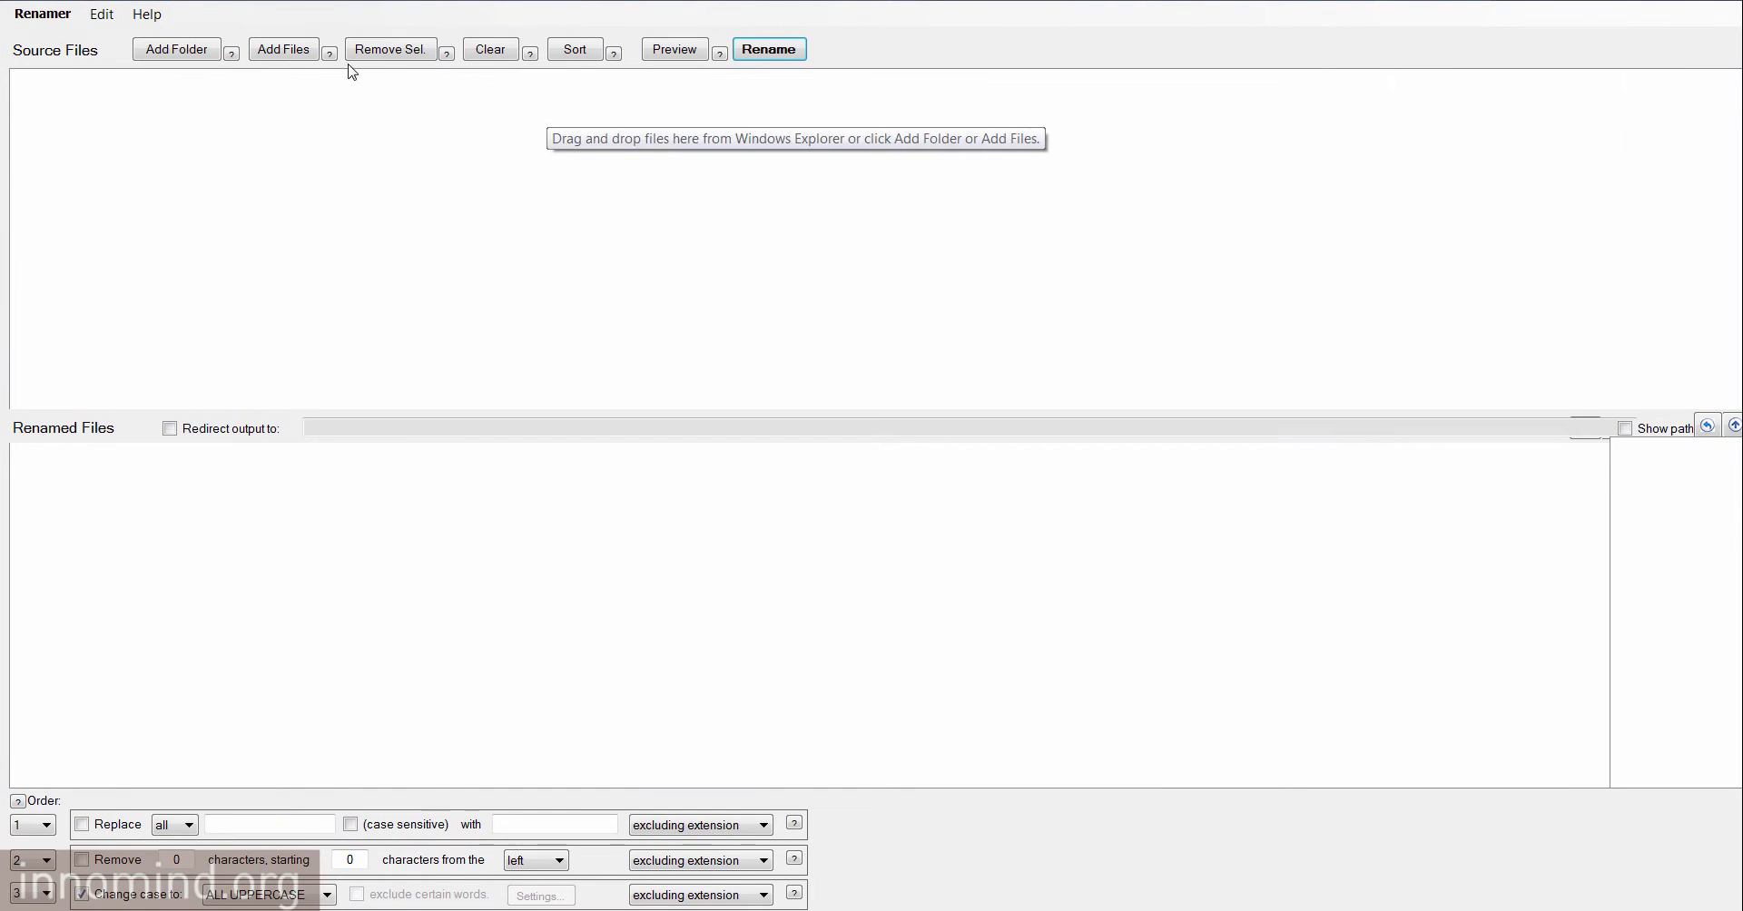
{"action": "key", "text": "super+Down"}
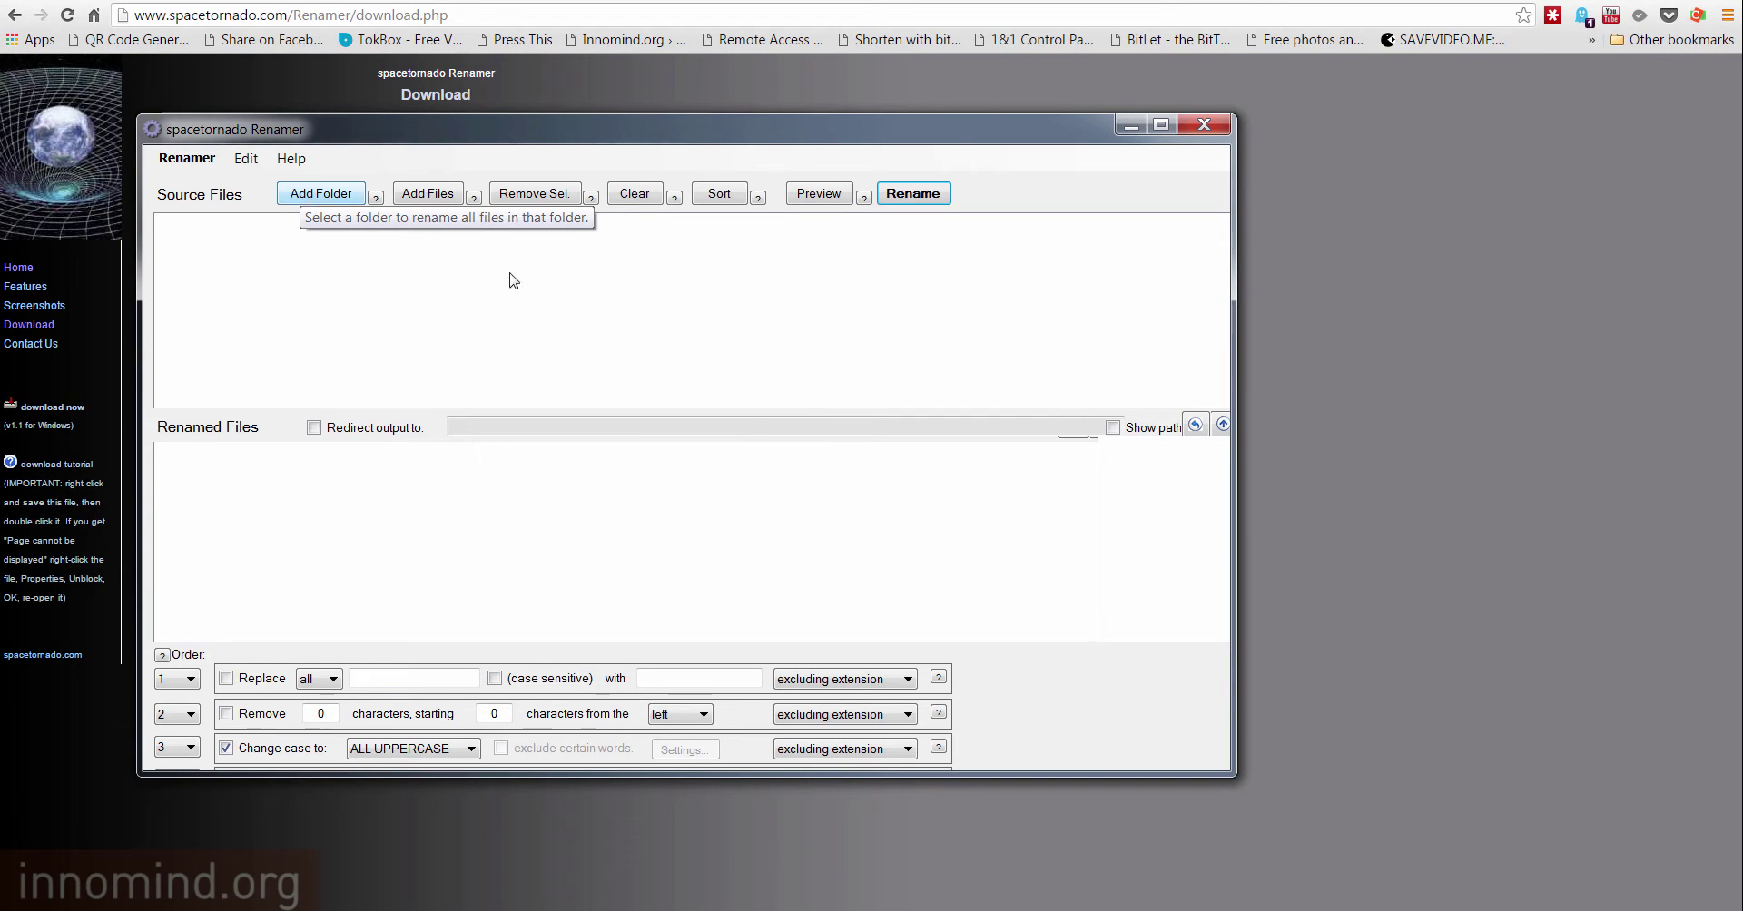
{"action": "key", "text": "super+d"}
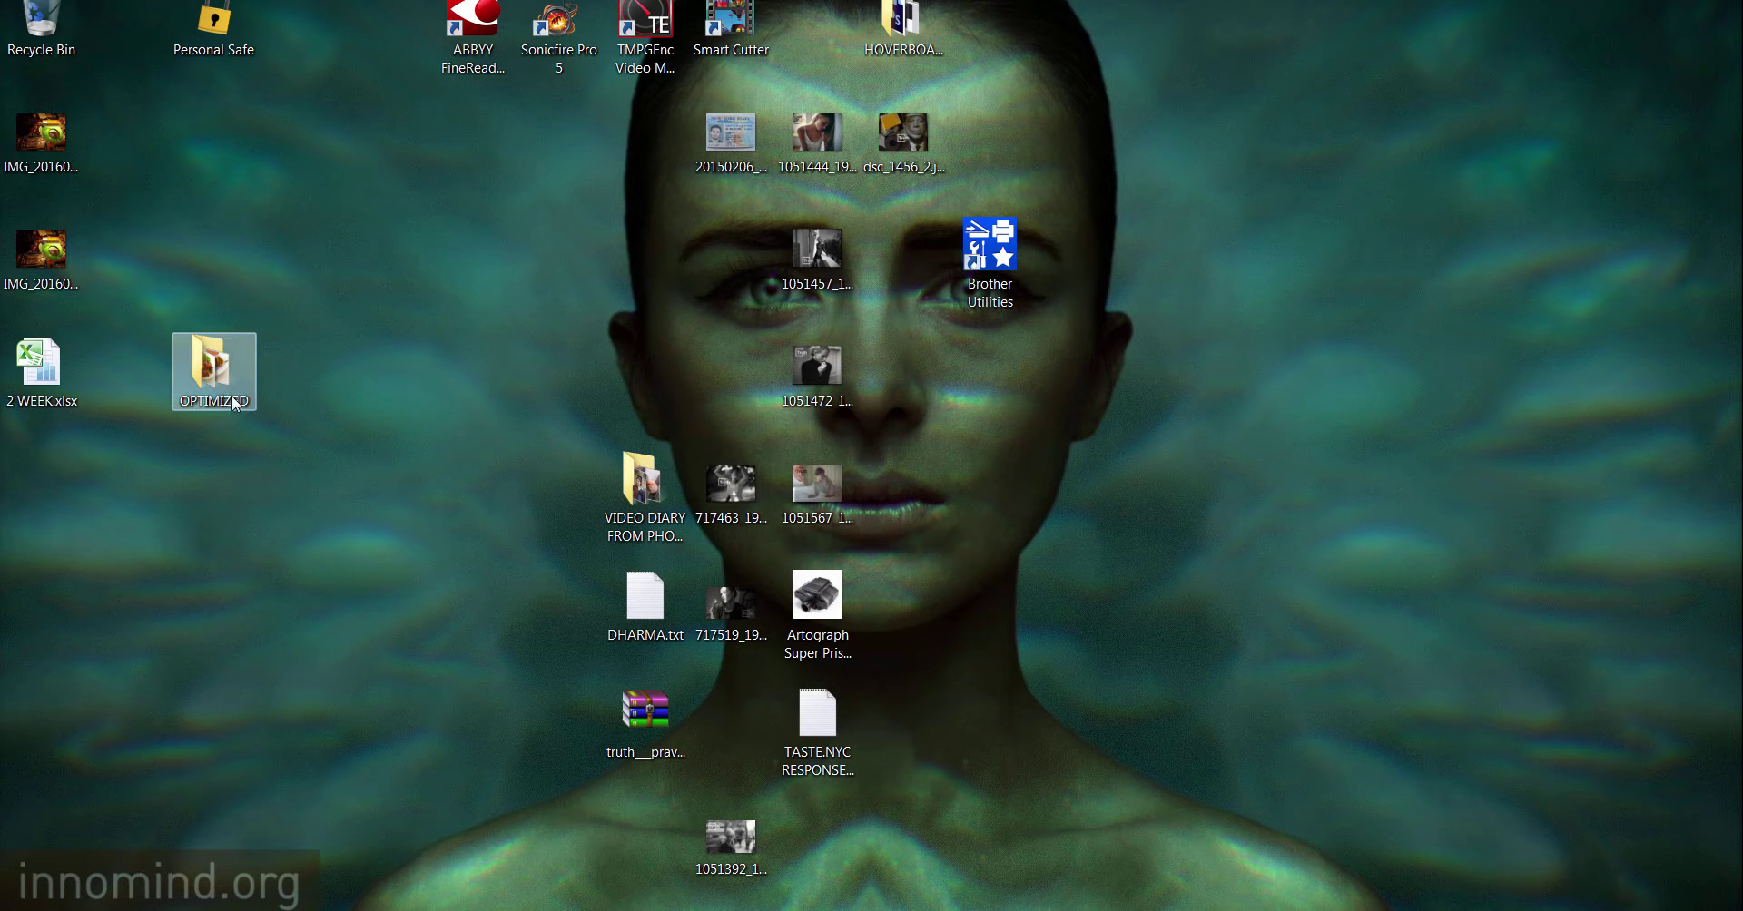
- Open the OPTIMIZED desktop folder and inspect the AZERI VEGETABLE KEBAB photo
{"action": "double_click", "coordinate": [218, 381]}
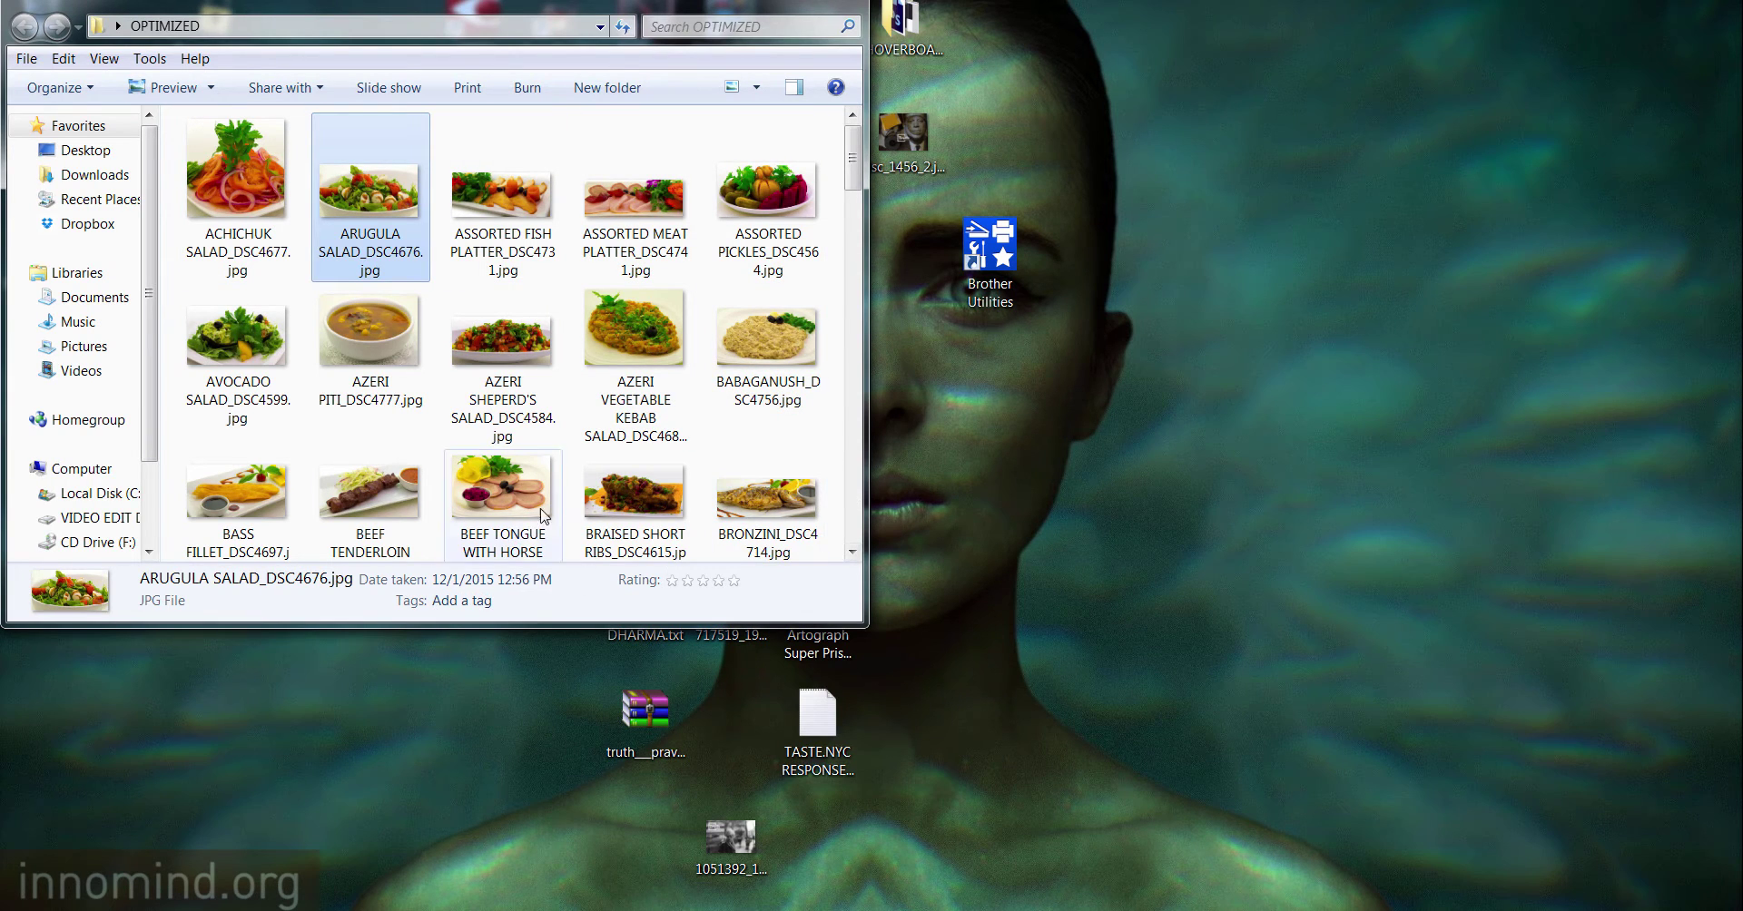
{"action": "left_click", "coordinate": [843, 412]}
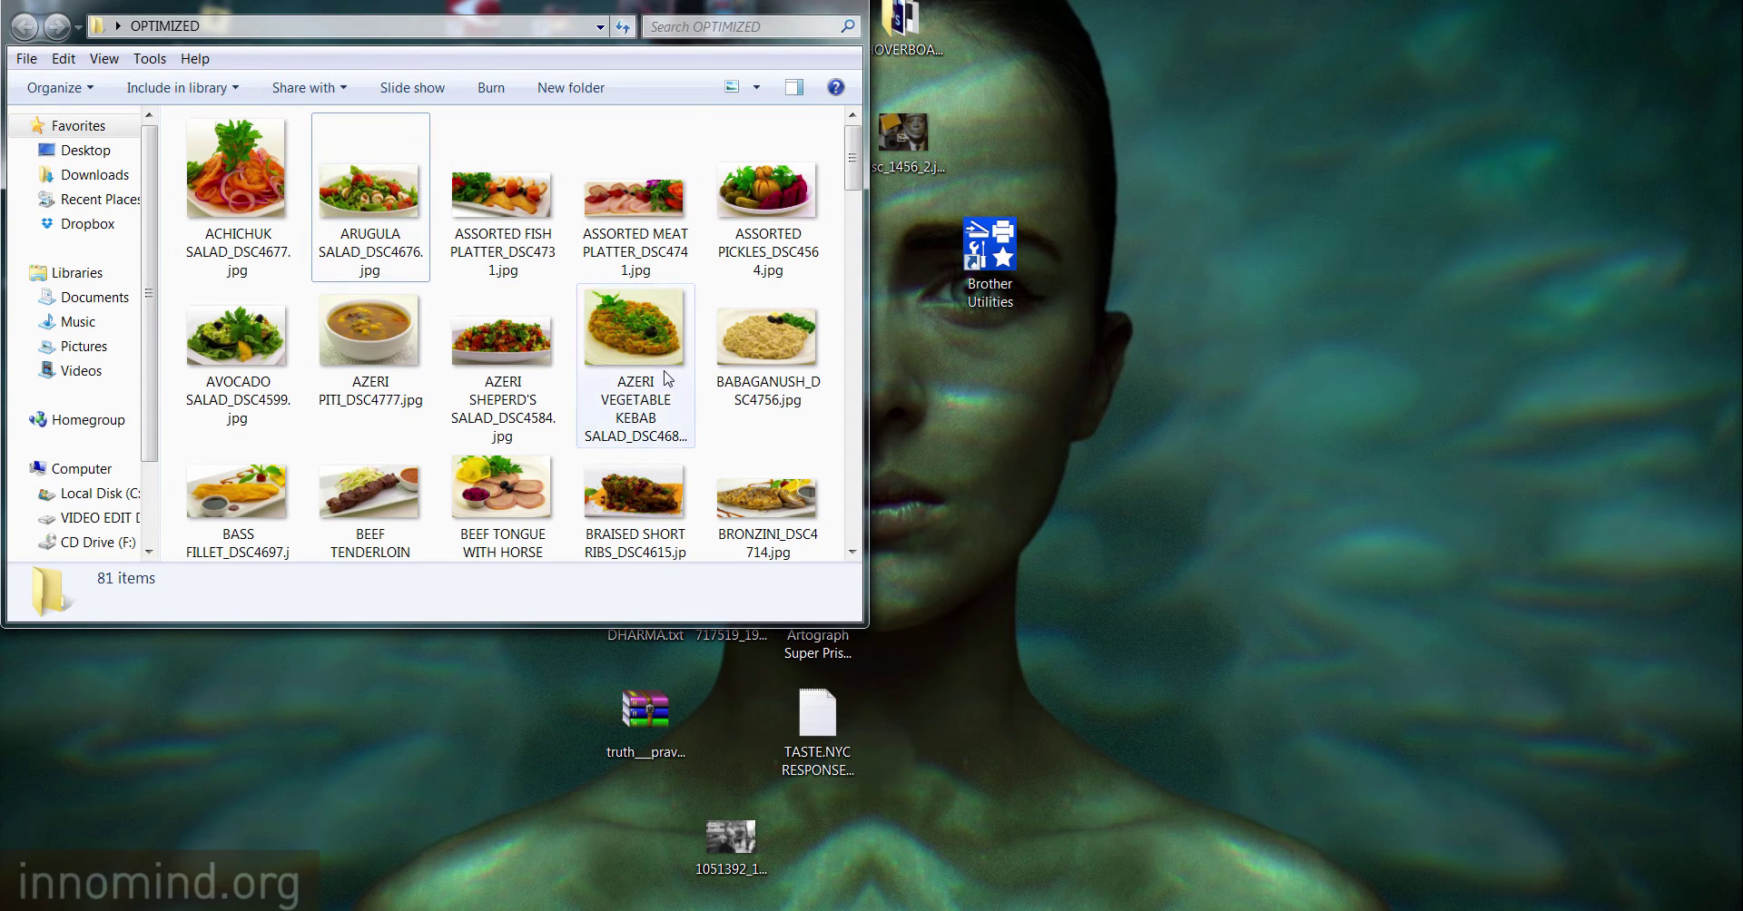
{"action": "left_click", "coordinate": [627, 307]}
{"action": "scroll", "coordinate": [531, 347], "scroll_direction": "down", "scroll_amount": 10}
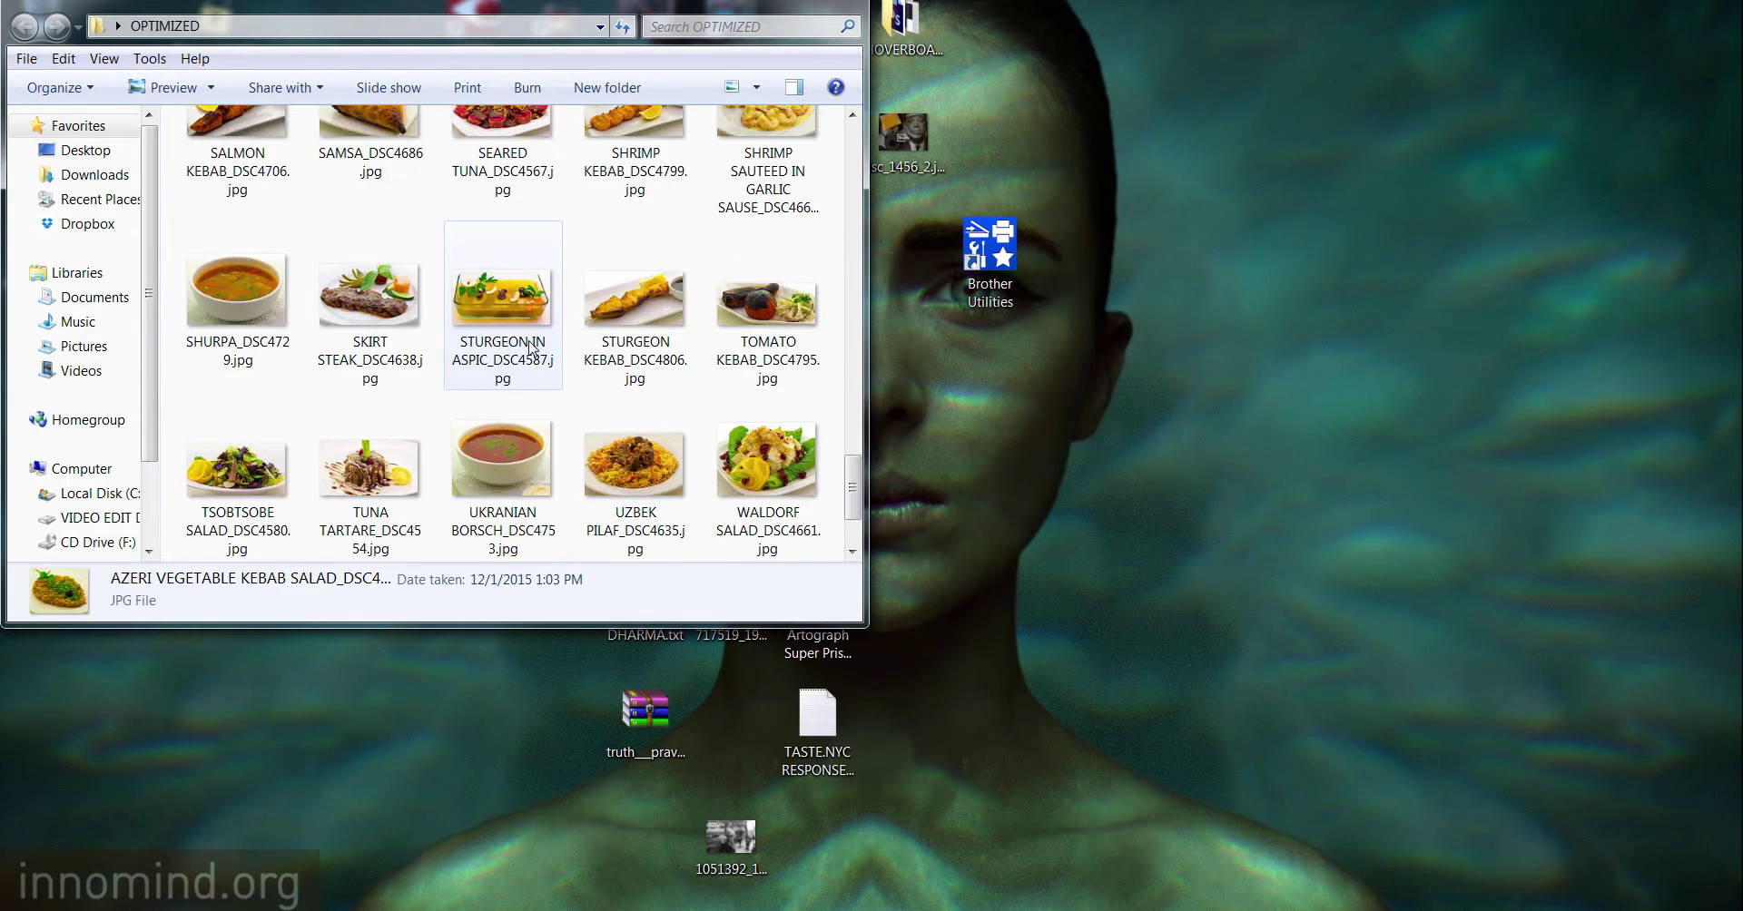
{"action": "scroll", "coordinate": [531, 348], "scroll_direction": "up", "scroll_amount": 10}
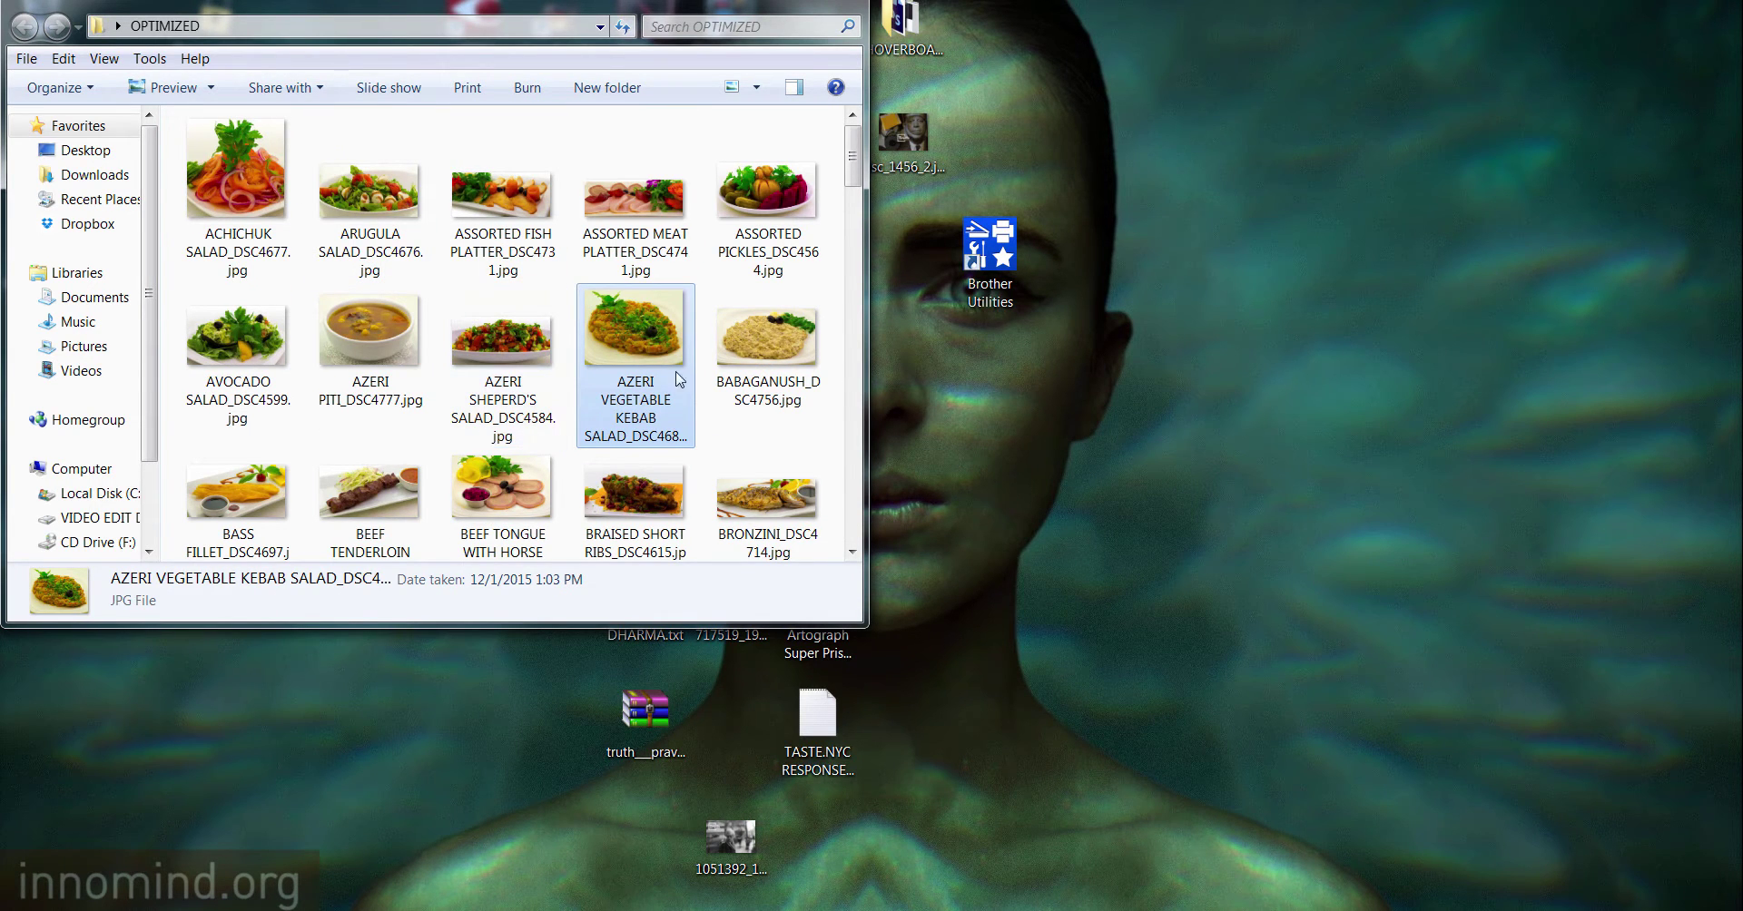
- Scroll the uppercase thumbnails and inspect ACHICHUK SALAD_DSC4677.jpg
{"action": "left_click", "coordinate": [833, 301]}
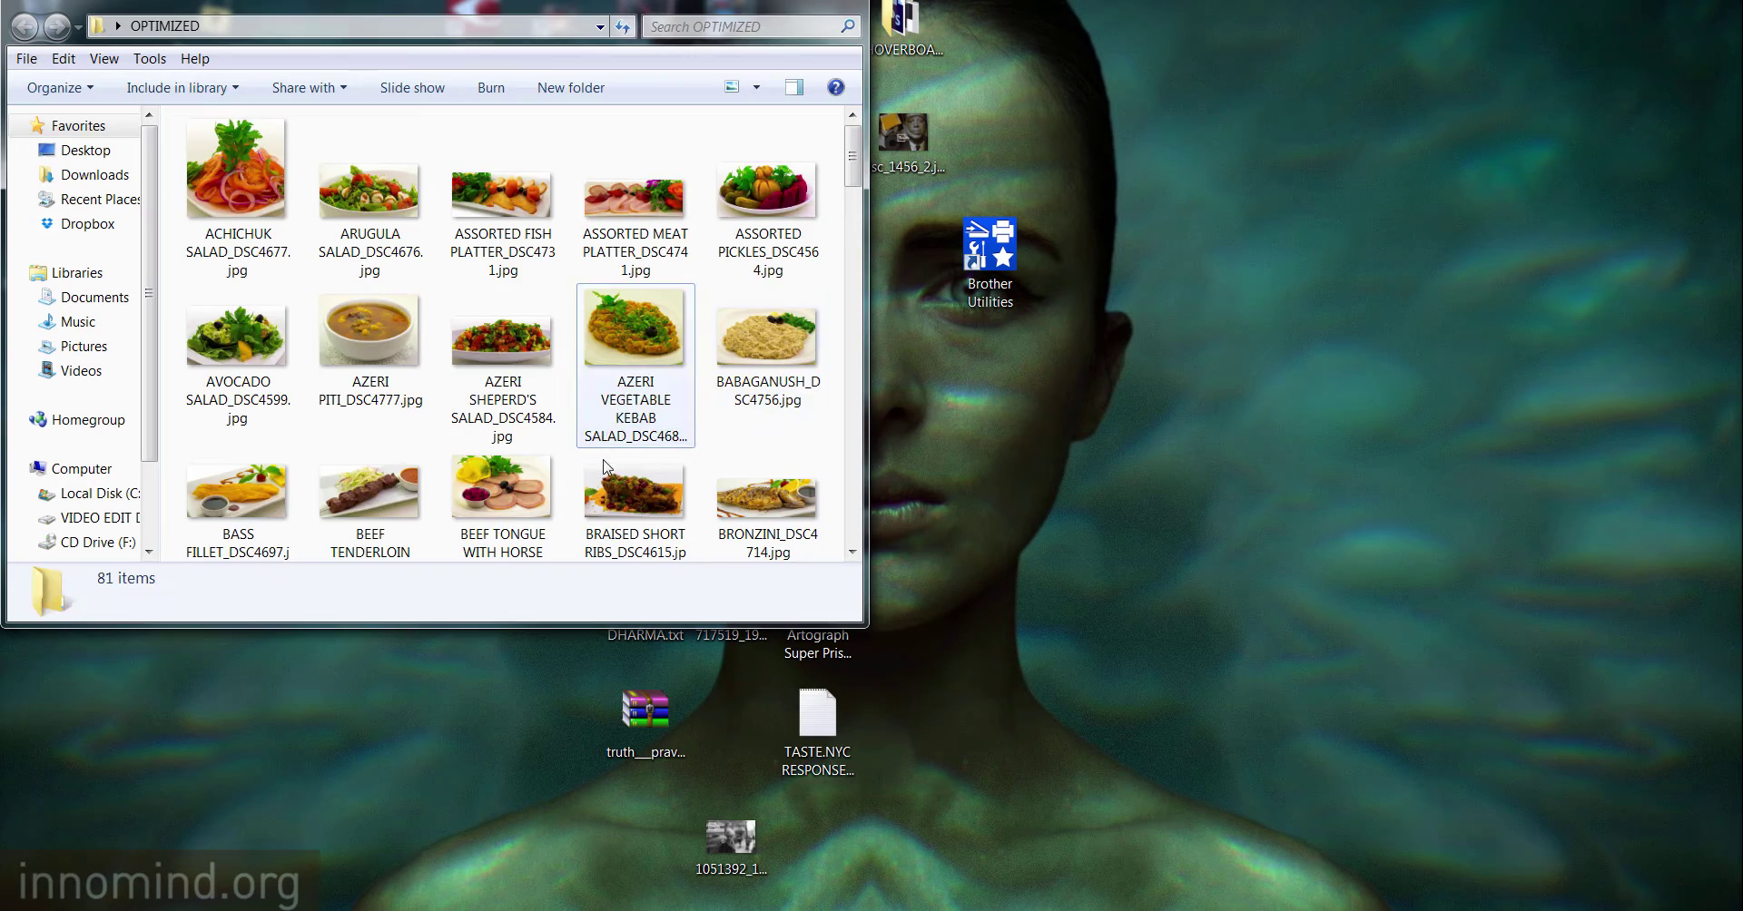
{"action": "scroll", "coordinate": [549, 471], "scroll_direction": "down", "scroll_amount": 10}
{"action": "scroll", "coordinate": [549, 471], "scroll_direction": "up", "scroll_amount": 10}
{"action": "left_click", "coordinate": [295, 249]}
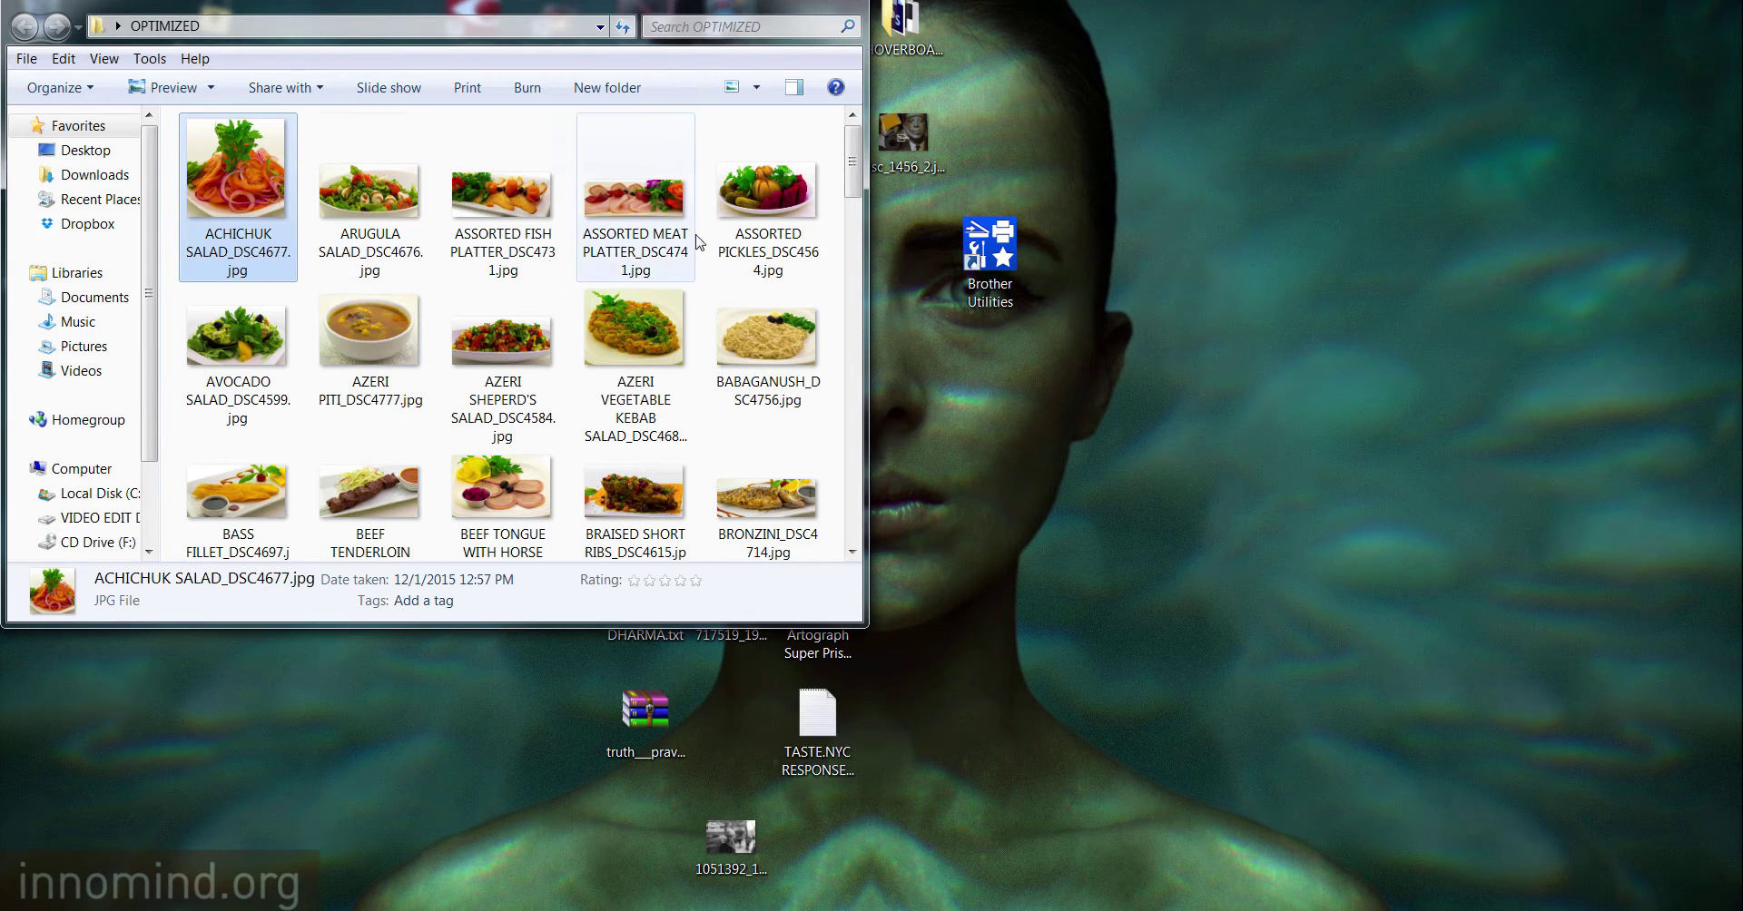
{"action": "left_click", "coordinate": [835, 227]}
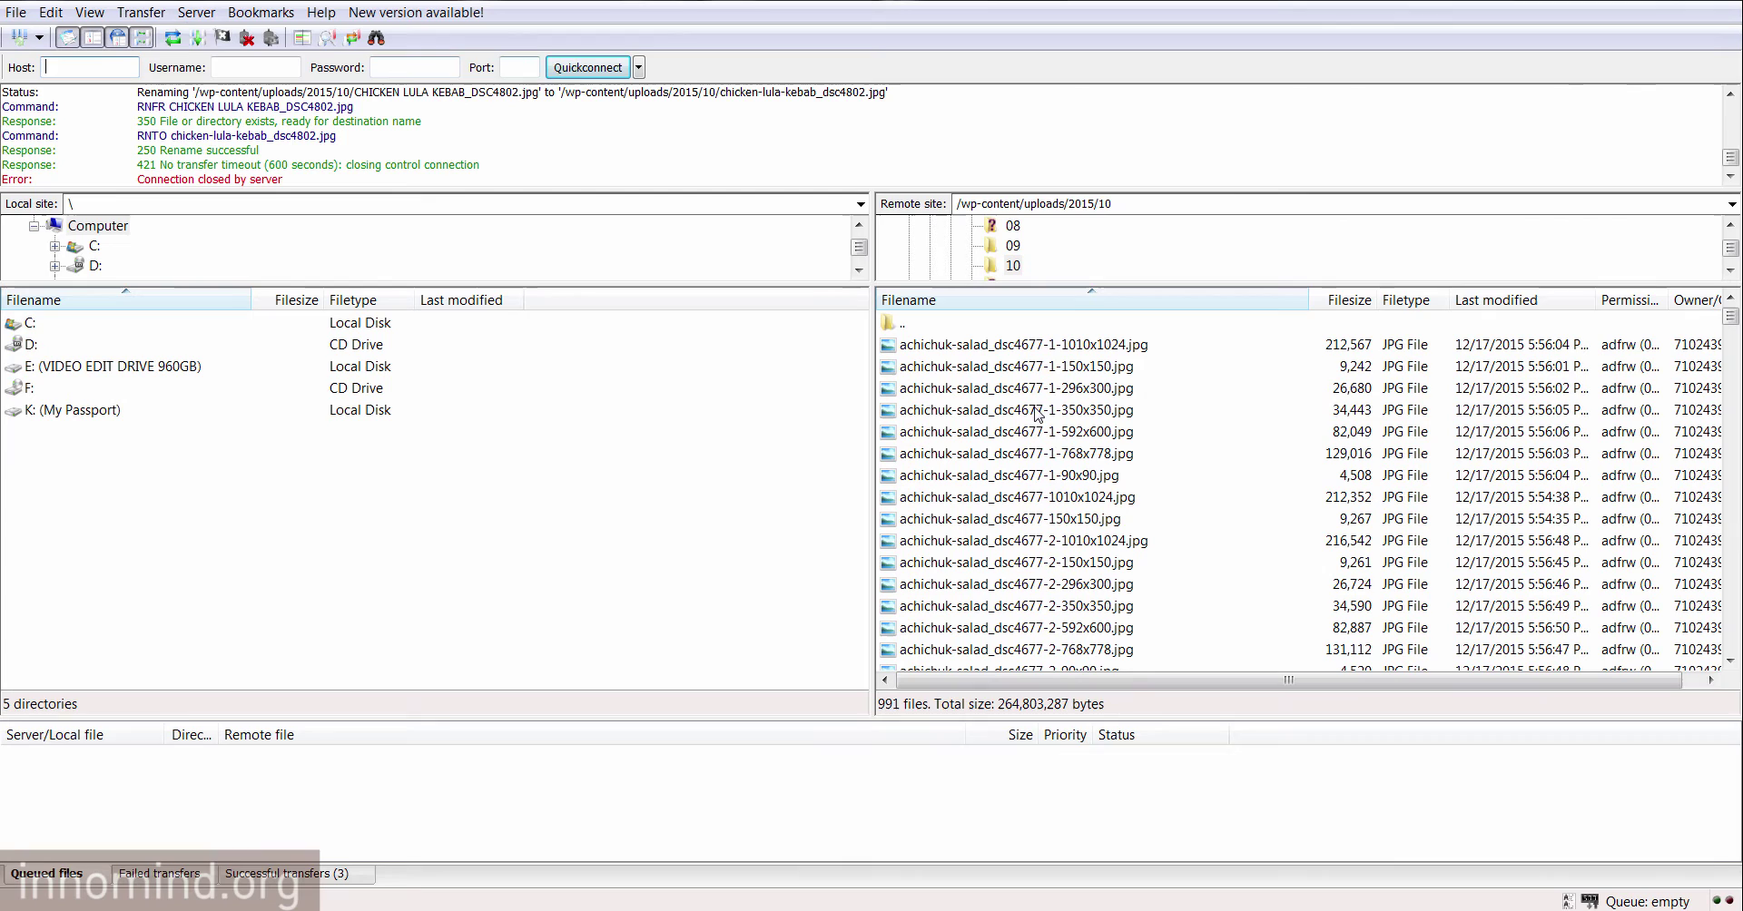
- Compare server names like achichuk-salad_dsc4677-1-90x90.jpg against the local AZERI PITI_DSC4777.jpg
{"action": "left_click", "coordinate": [1094, 476]}
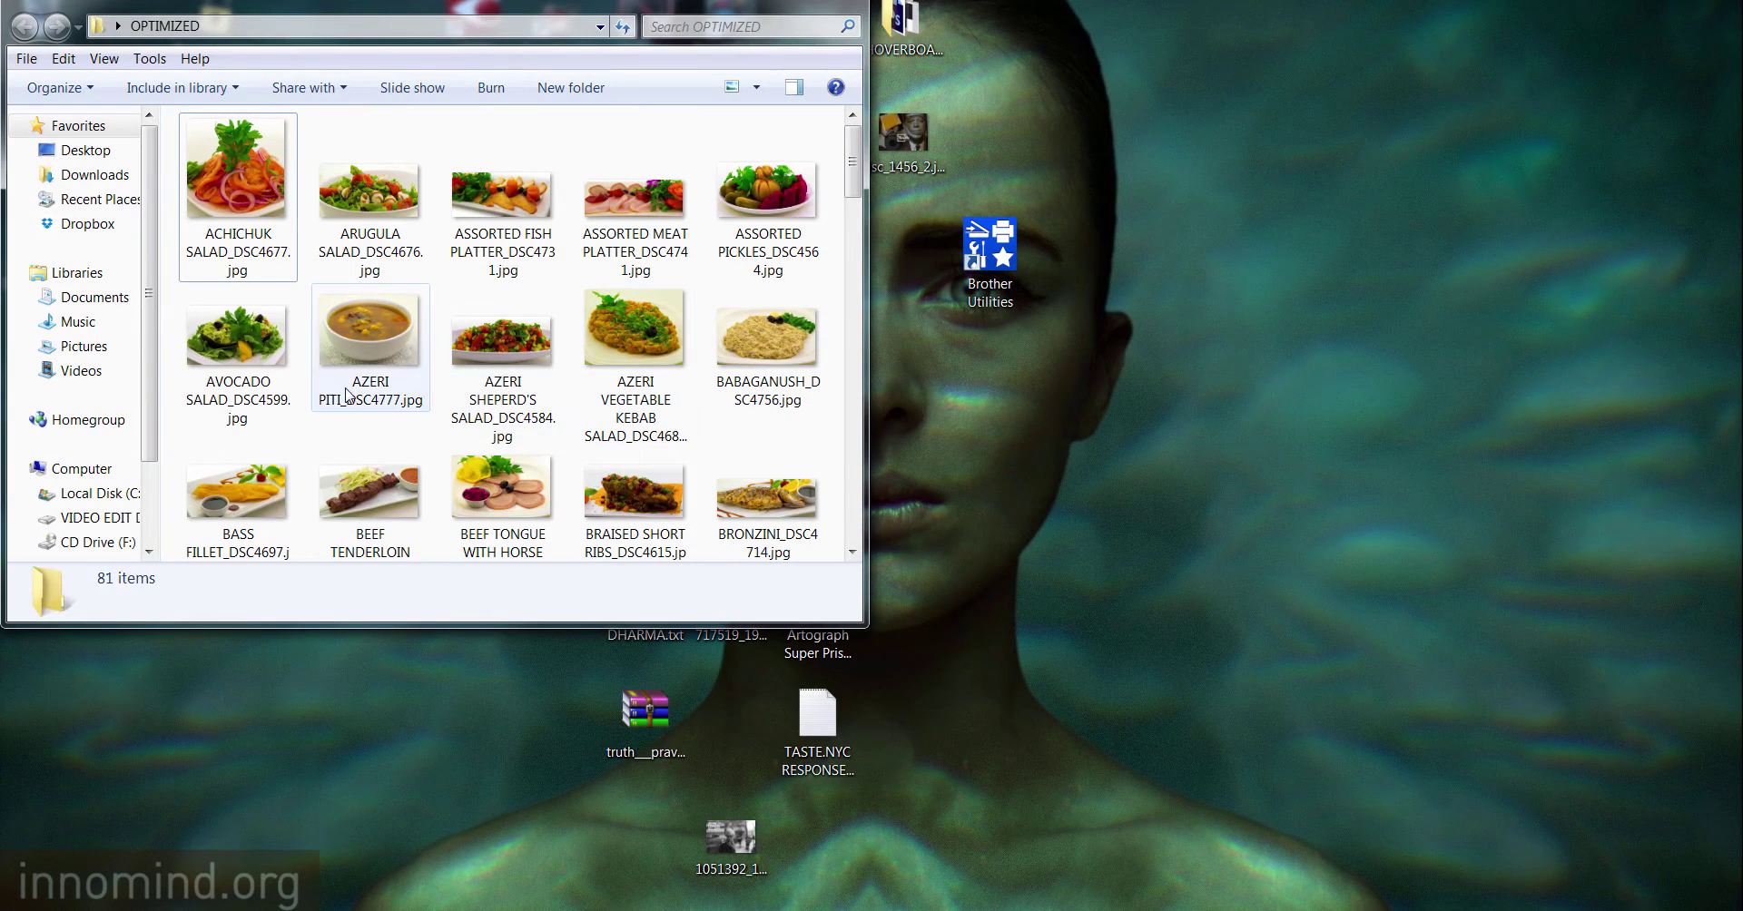
{"action": "left_click", "coordinate": [348, 395]}
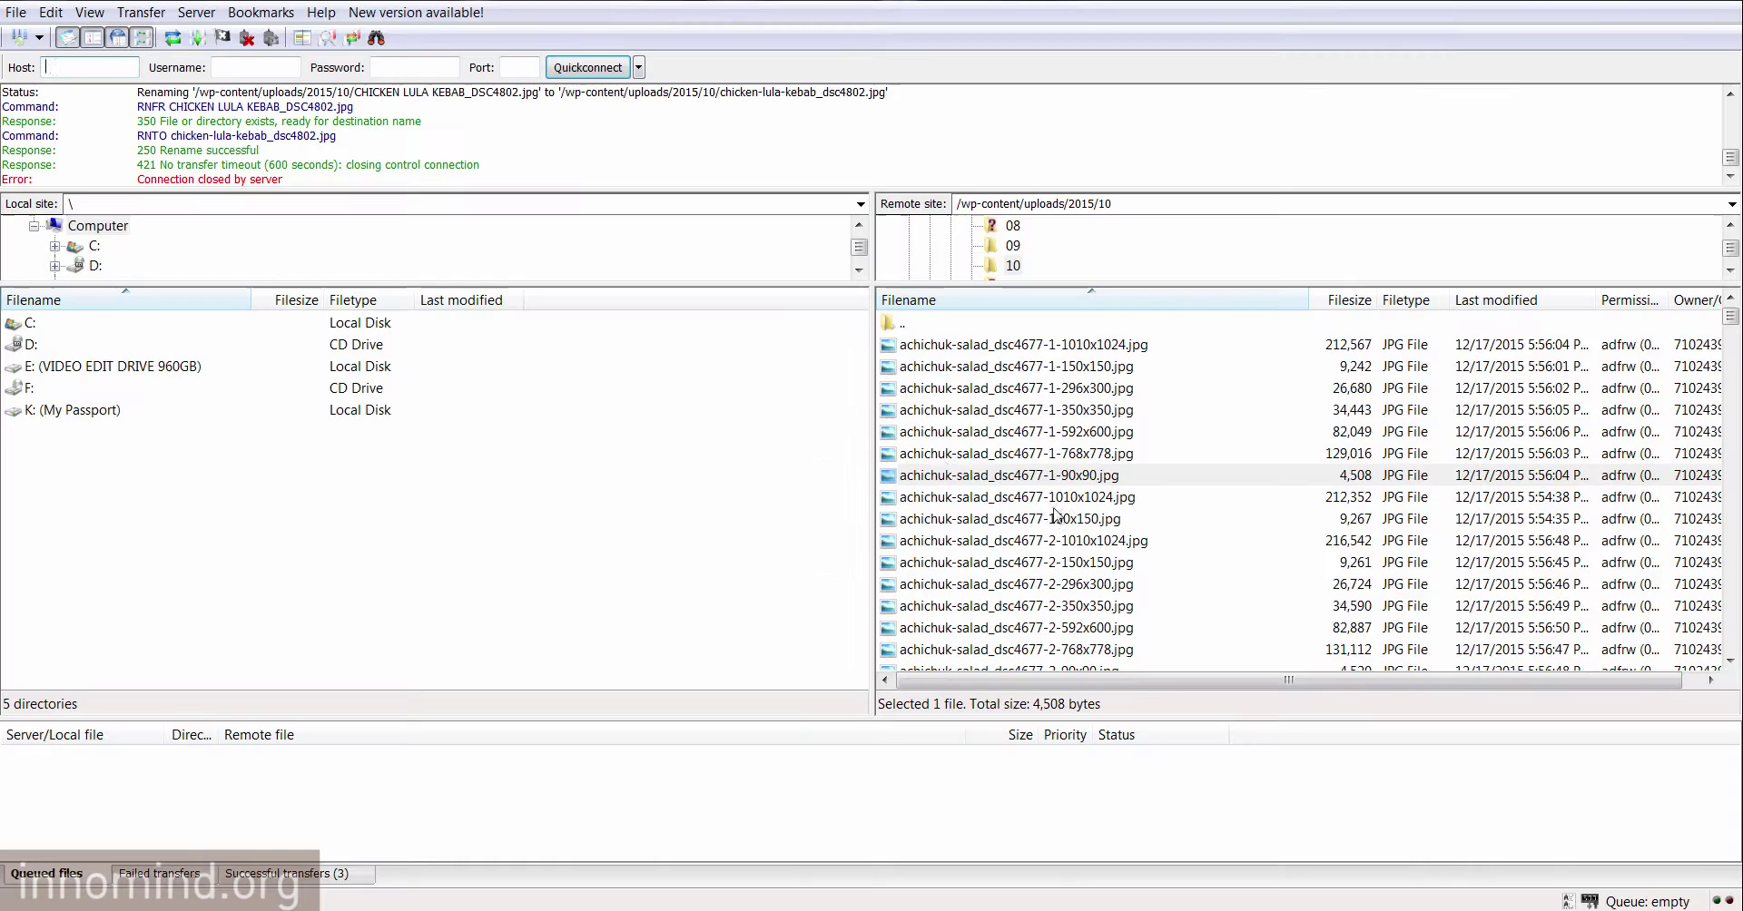
{"action": "left_click", "coordinate": [1053, 433]}
{"action": "left_click", "coordinate": [1017, 519]}
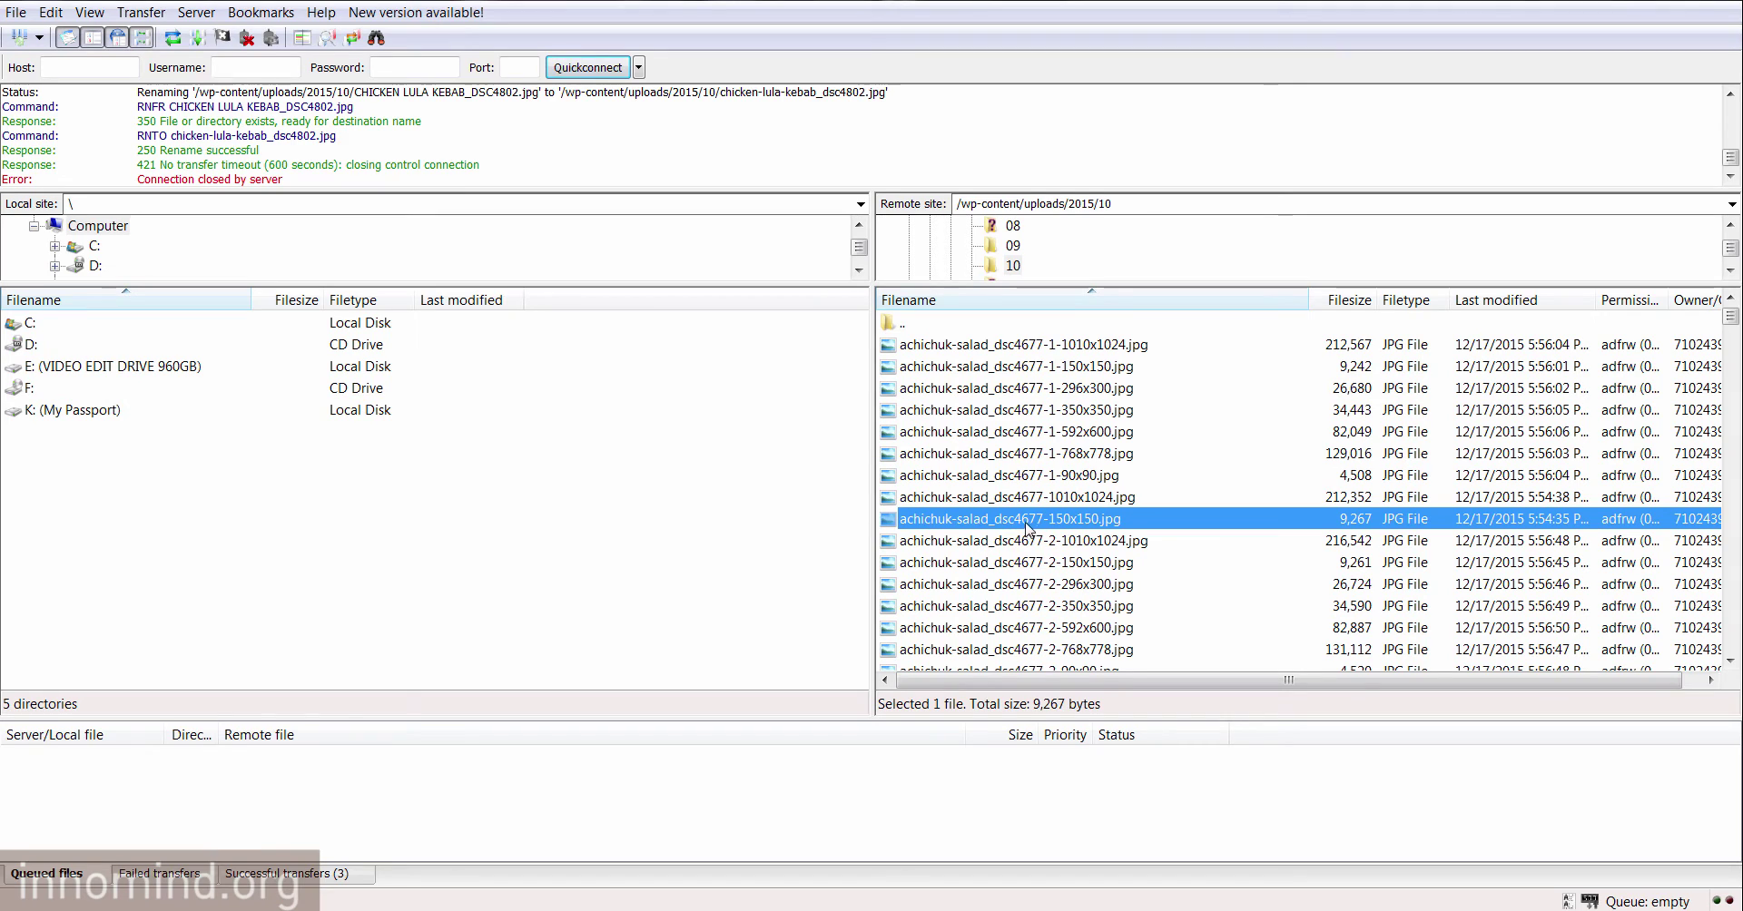
{"action": "left_click", "coordinate": [973, 451]}
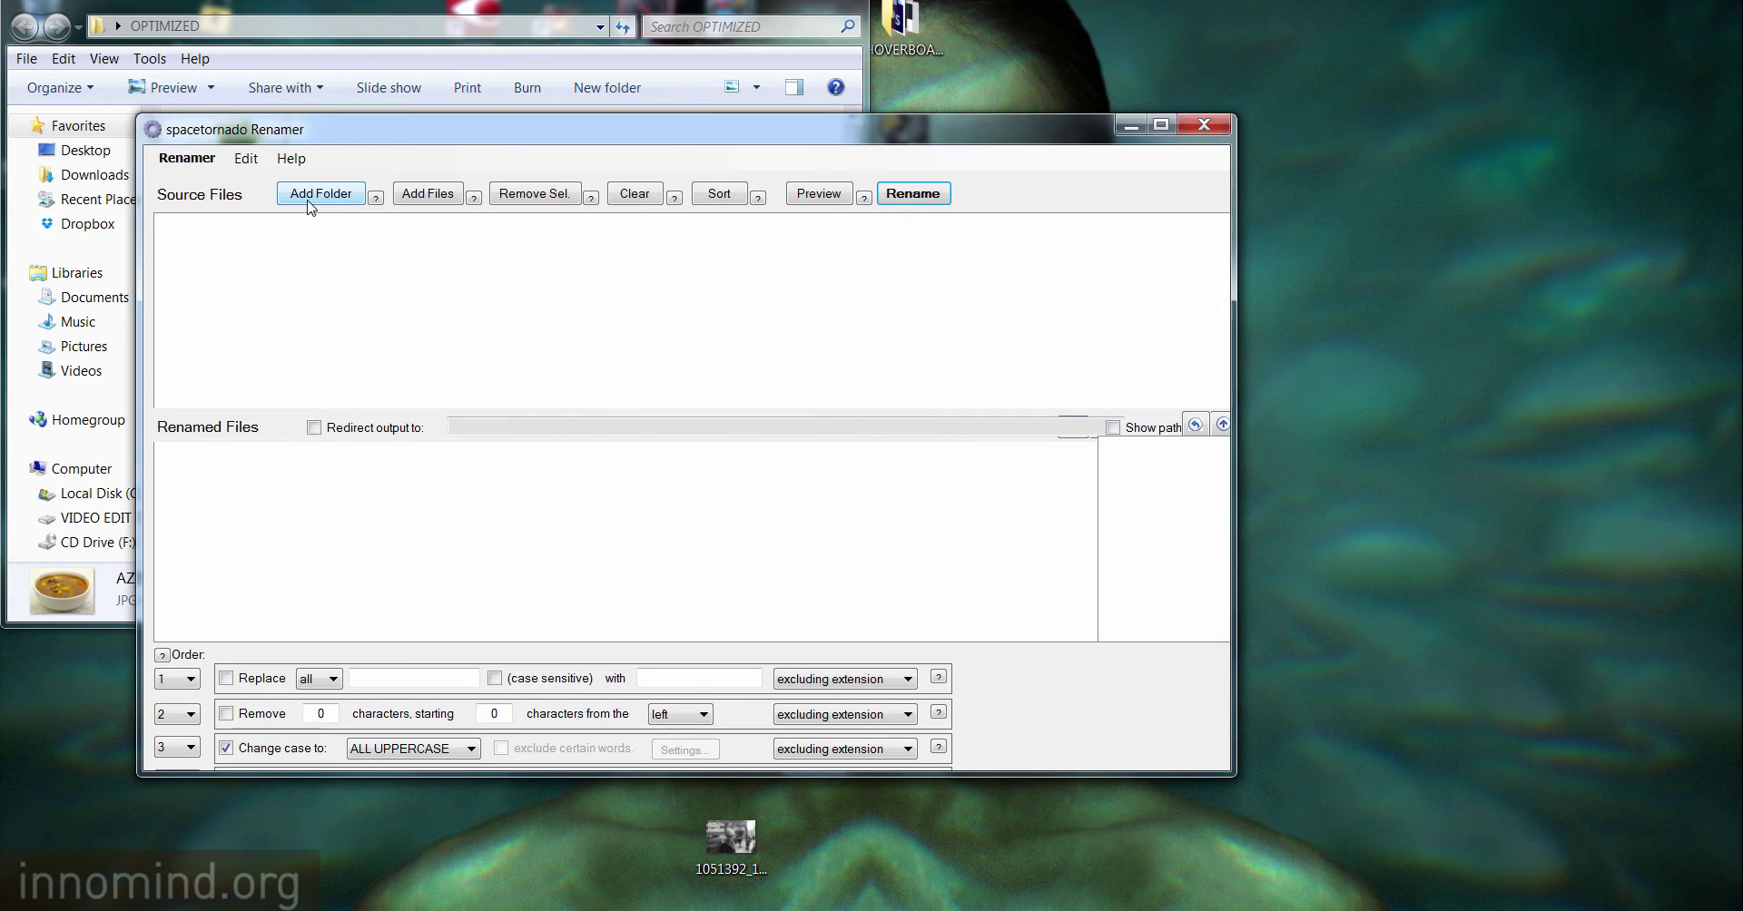
- Add the OPTIMIZED folder as source files, untick 'Change case to', and nudge the window
{"action": "left_click", "coordinate": [310, 198]}
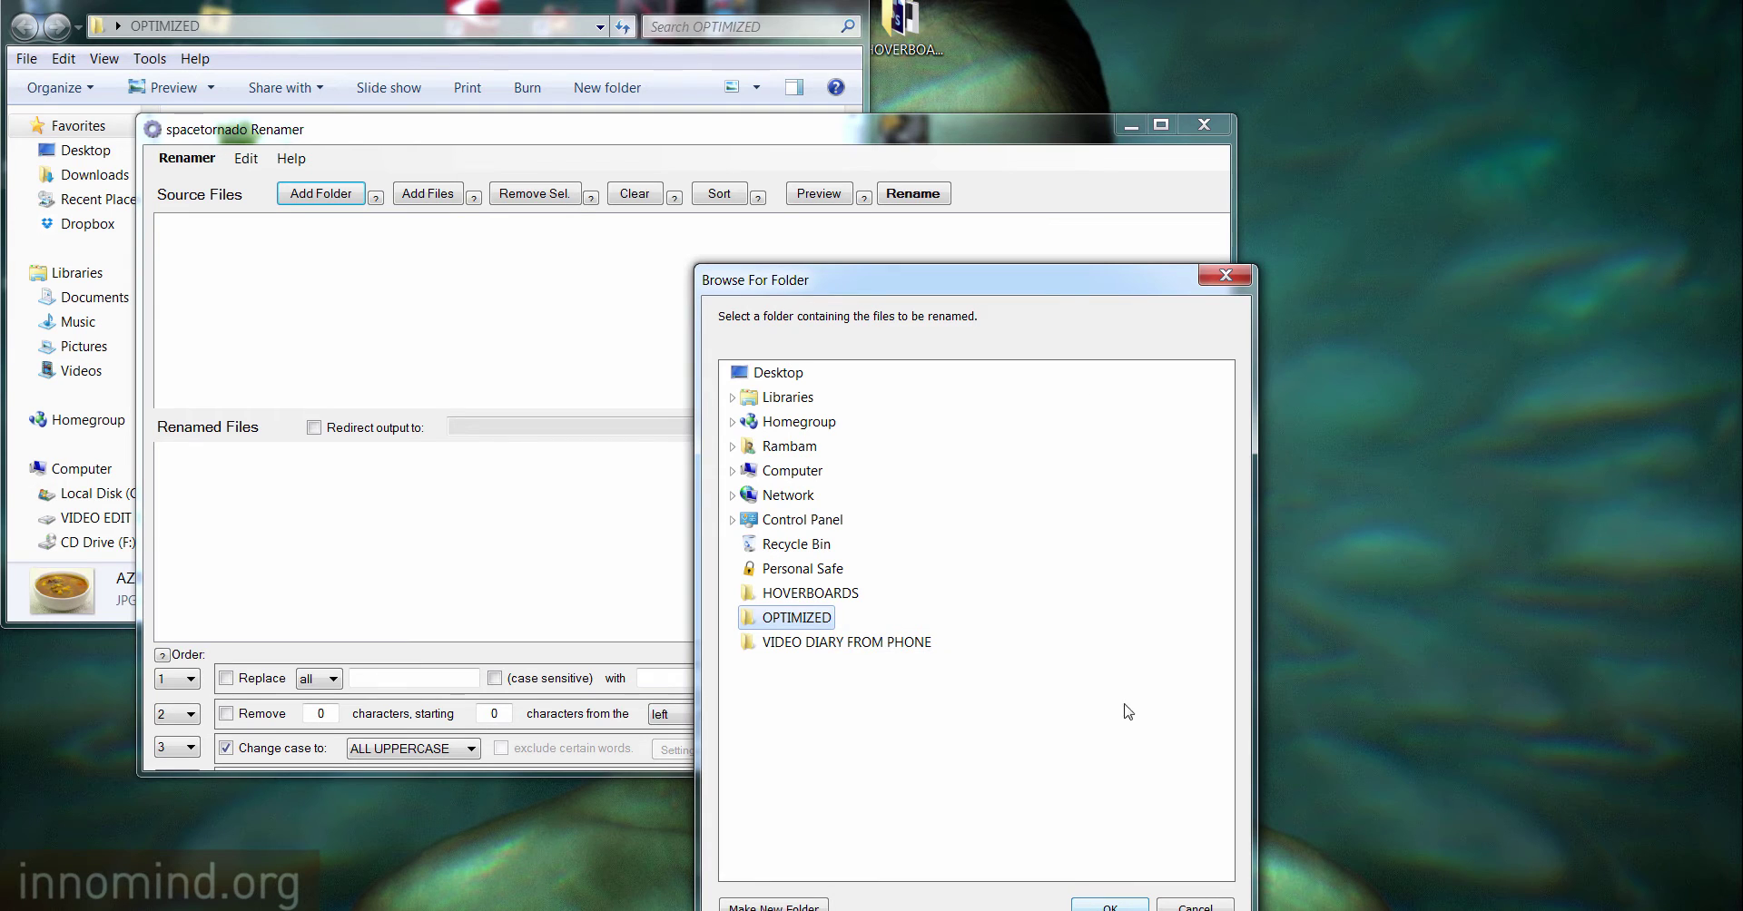
{"action": "left_click_drag", "start_coordinate": [1070, 278], "coordinate": [1067, 215]}
{"action": "left_click", "coordinate": [1110, 850]}
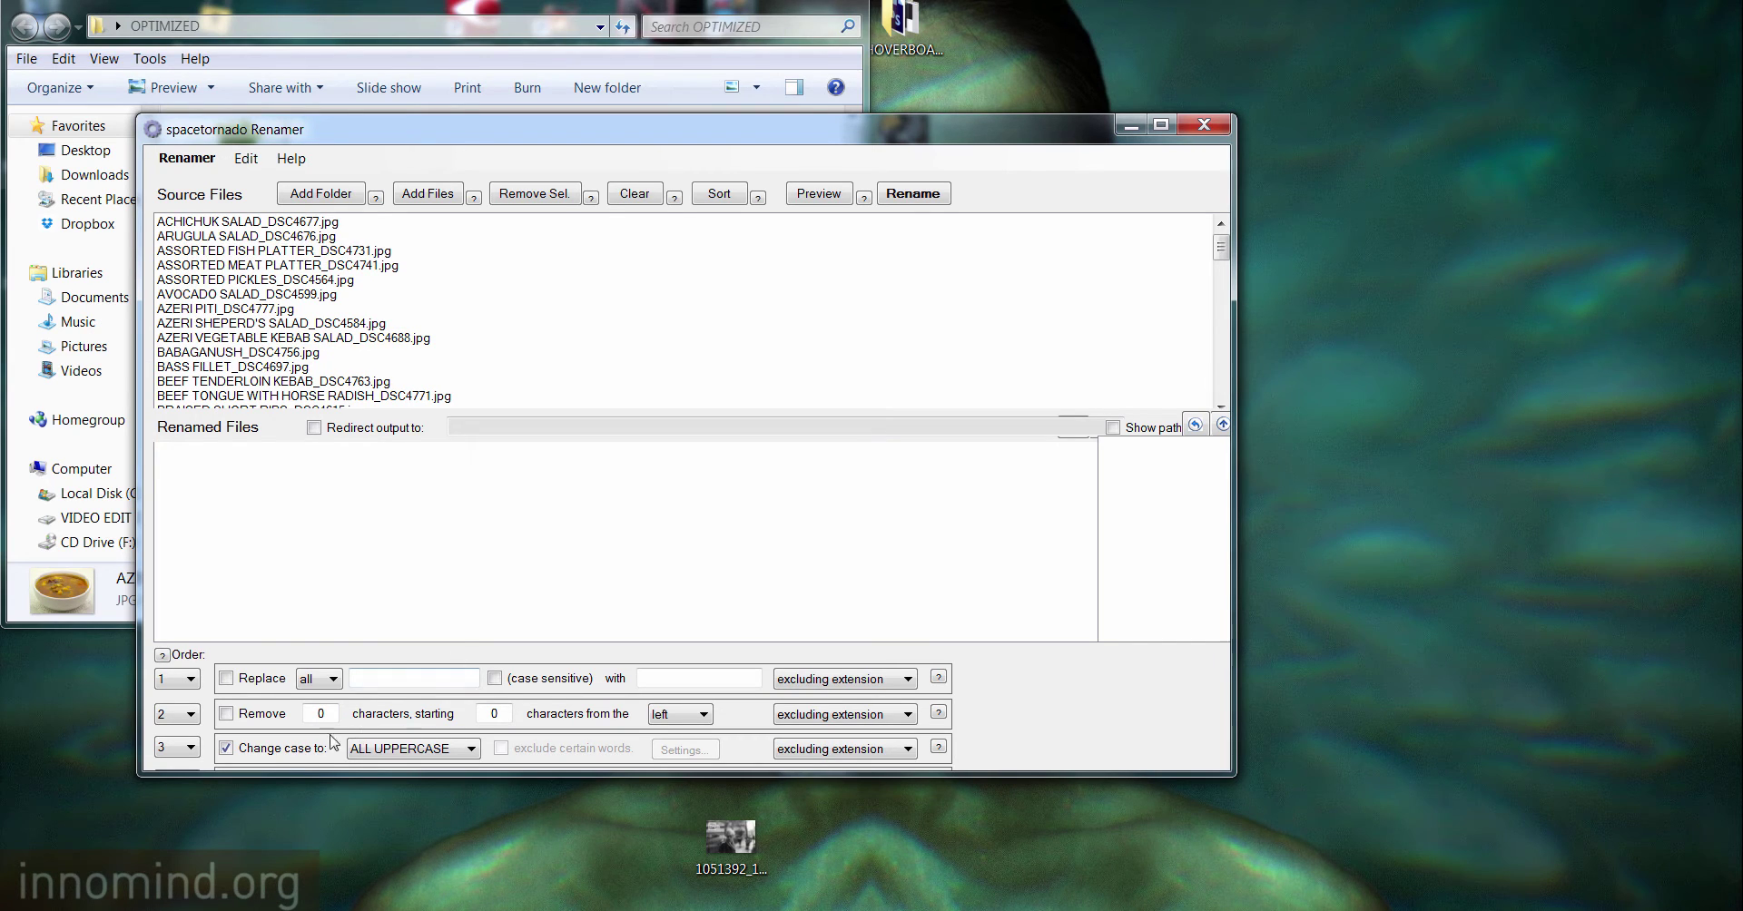
{"action": "left_click", "coordinate": [227, 749]}
{"action": "left_click_drag", "start_coordinate": [740, 138], "coordinate": [780, 149]}
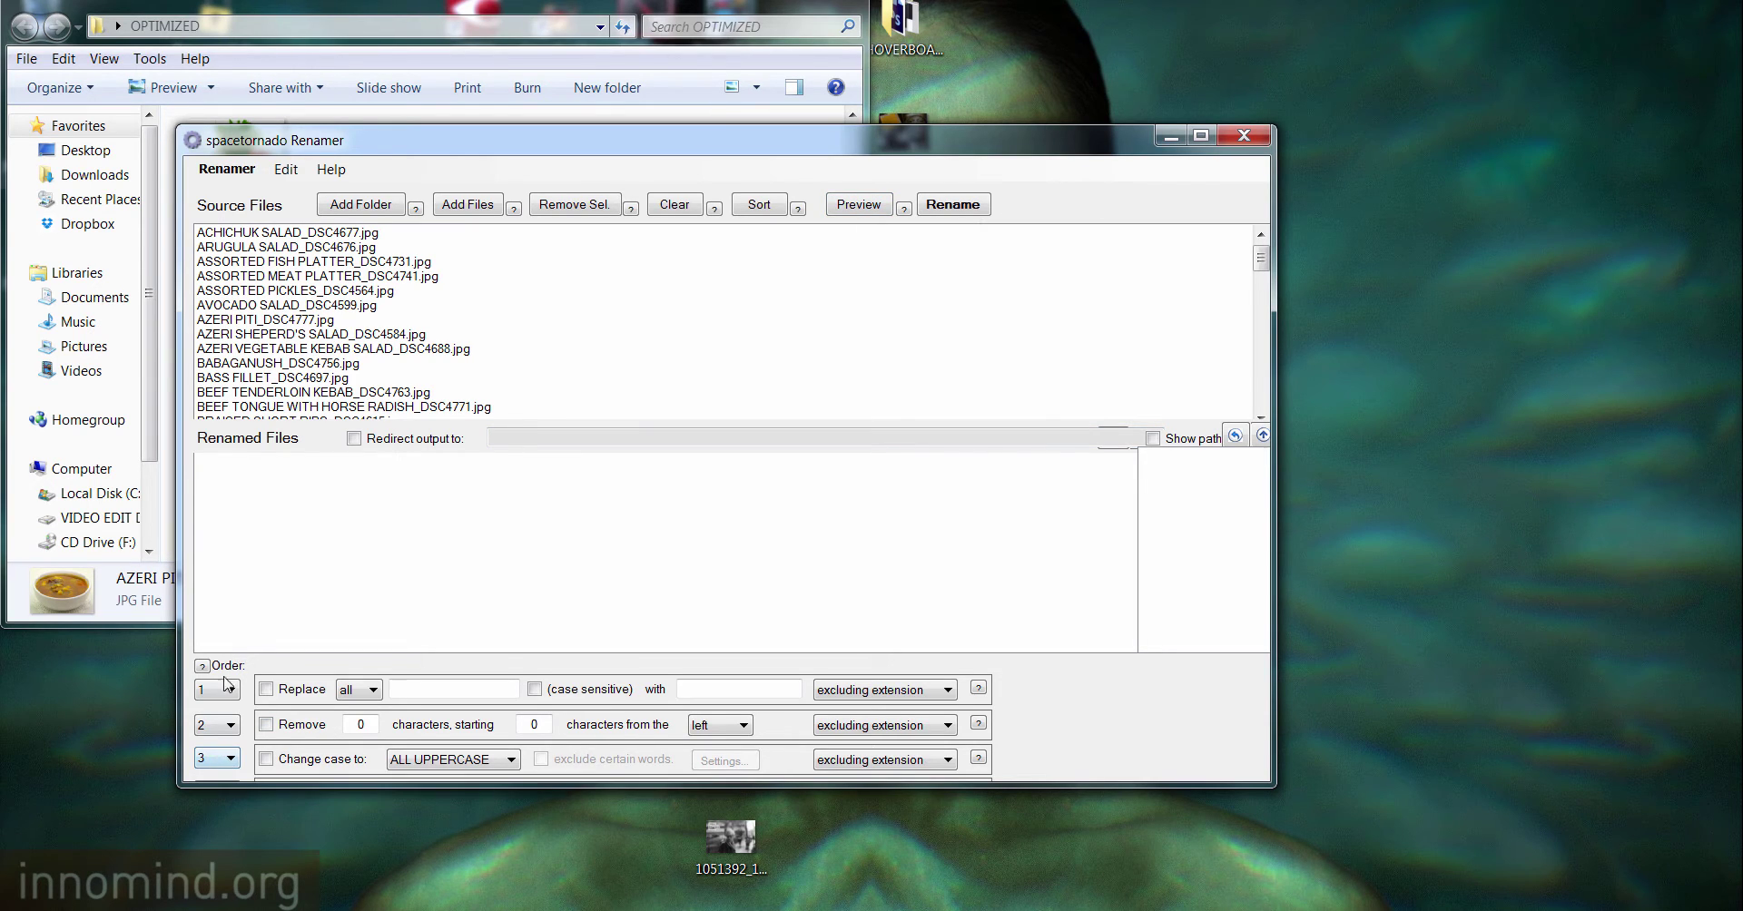
- Re-enable the change-case rule set to all lowercase and preview the new names
{"action": "left_click", "coordinate": [266, 760]}
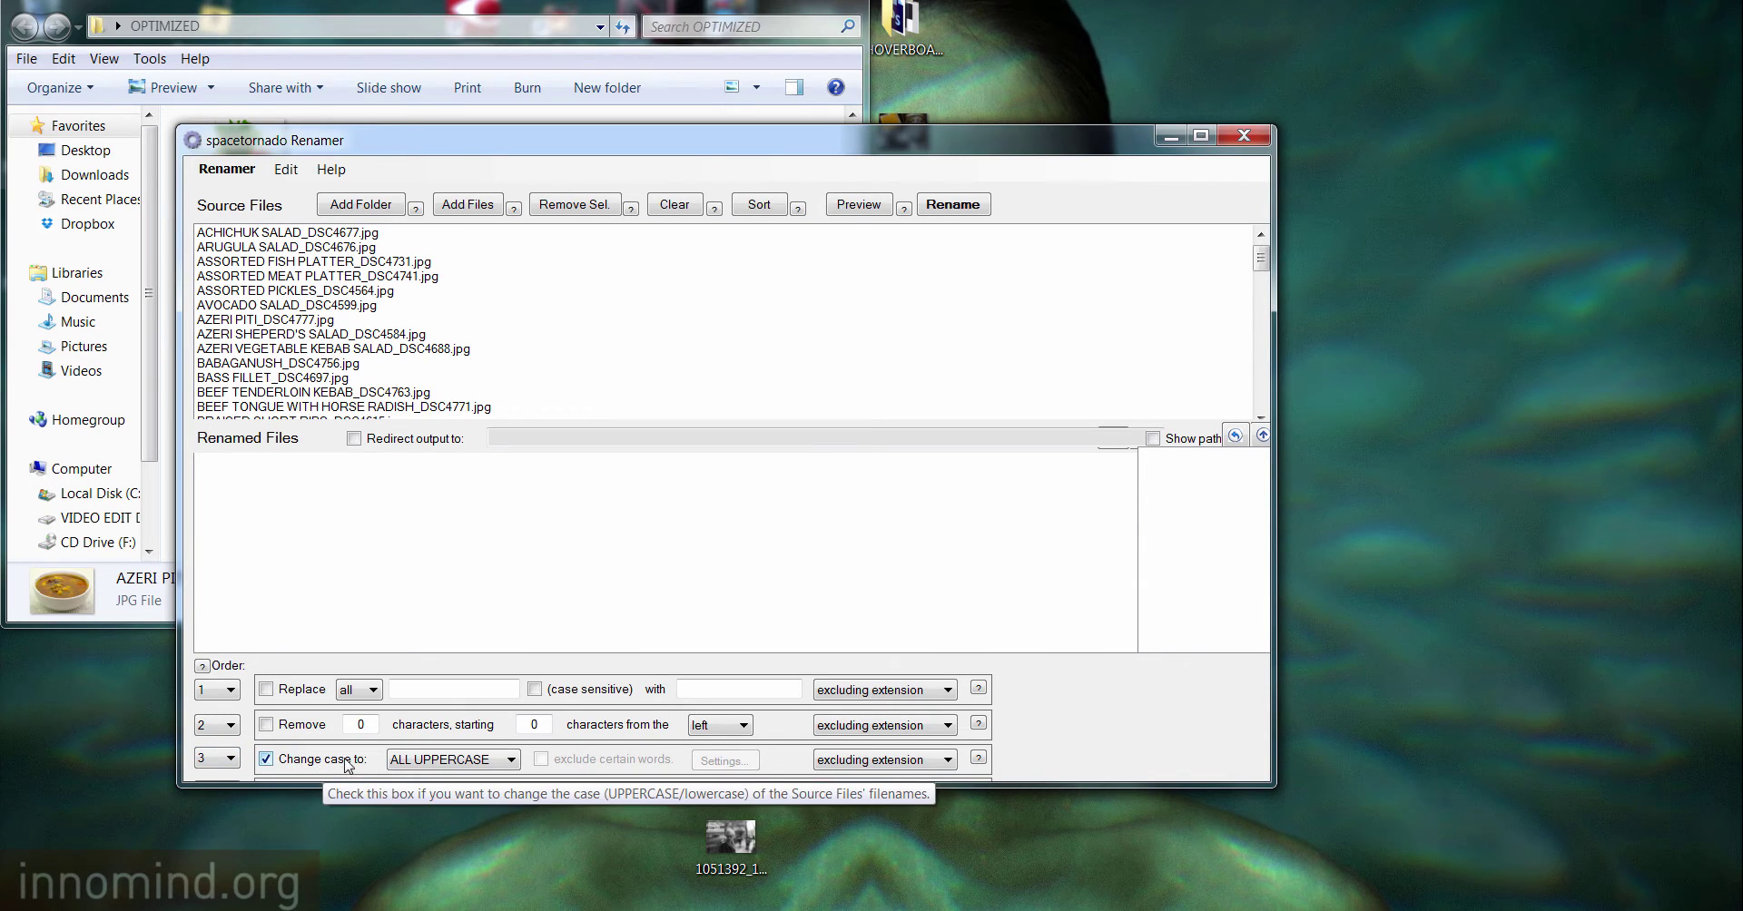
{"action": "left_click", "coordinate": [428, 762]}
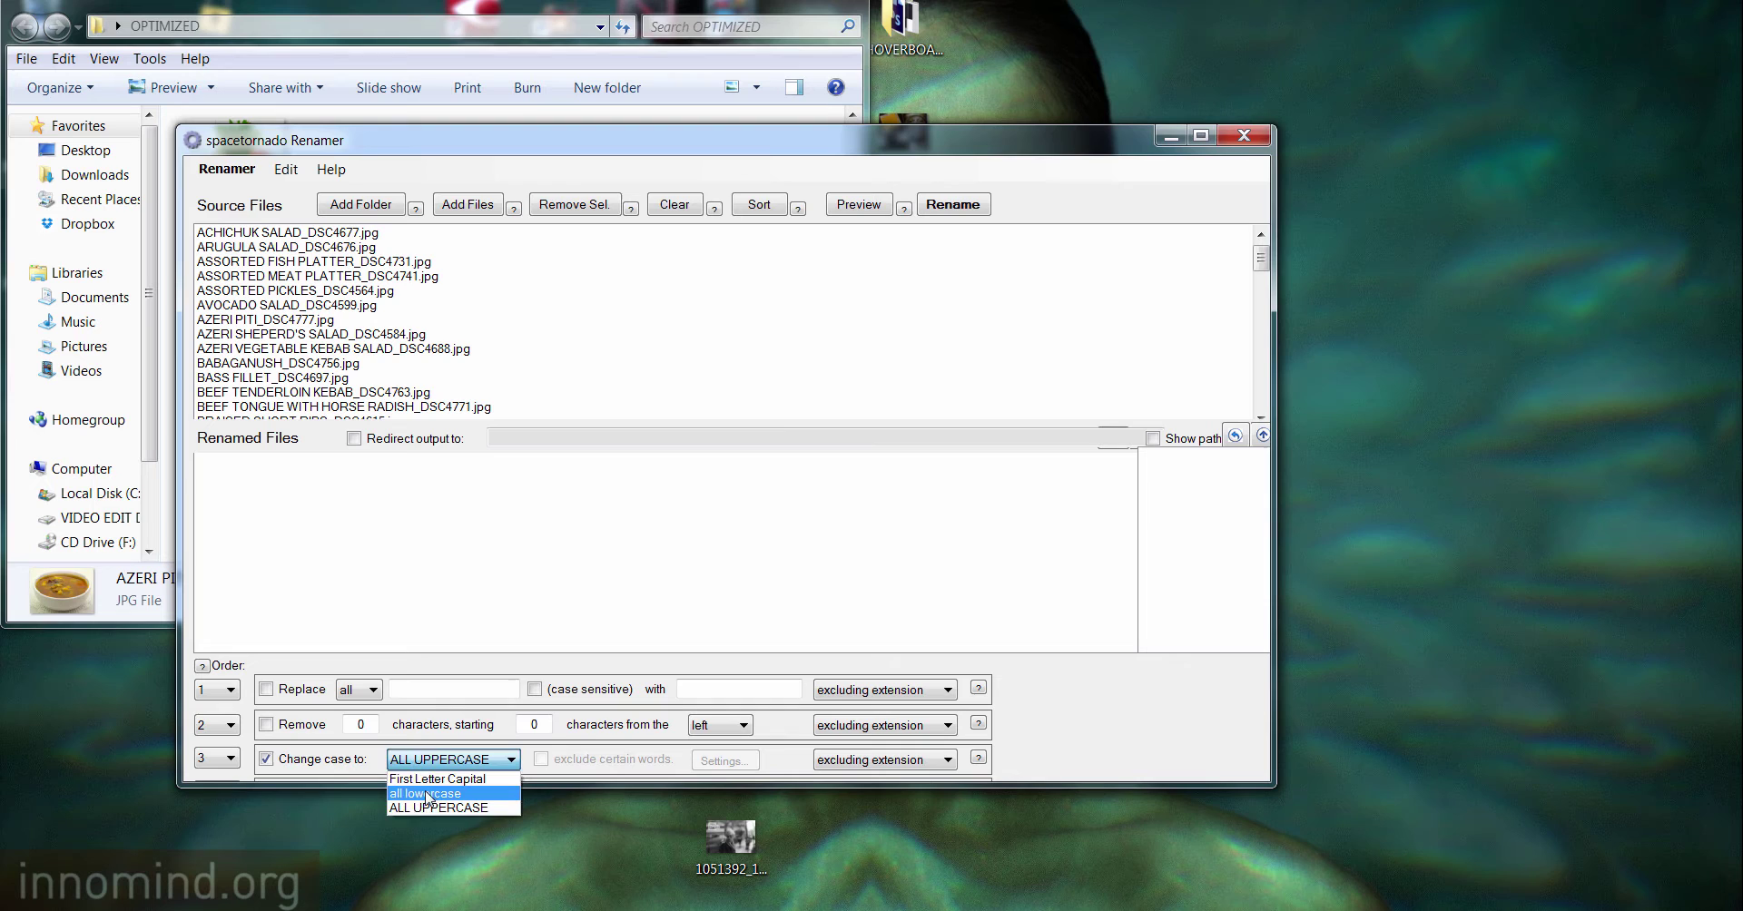
{"action": "left_click", "coordinate": [426, 796]}
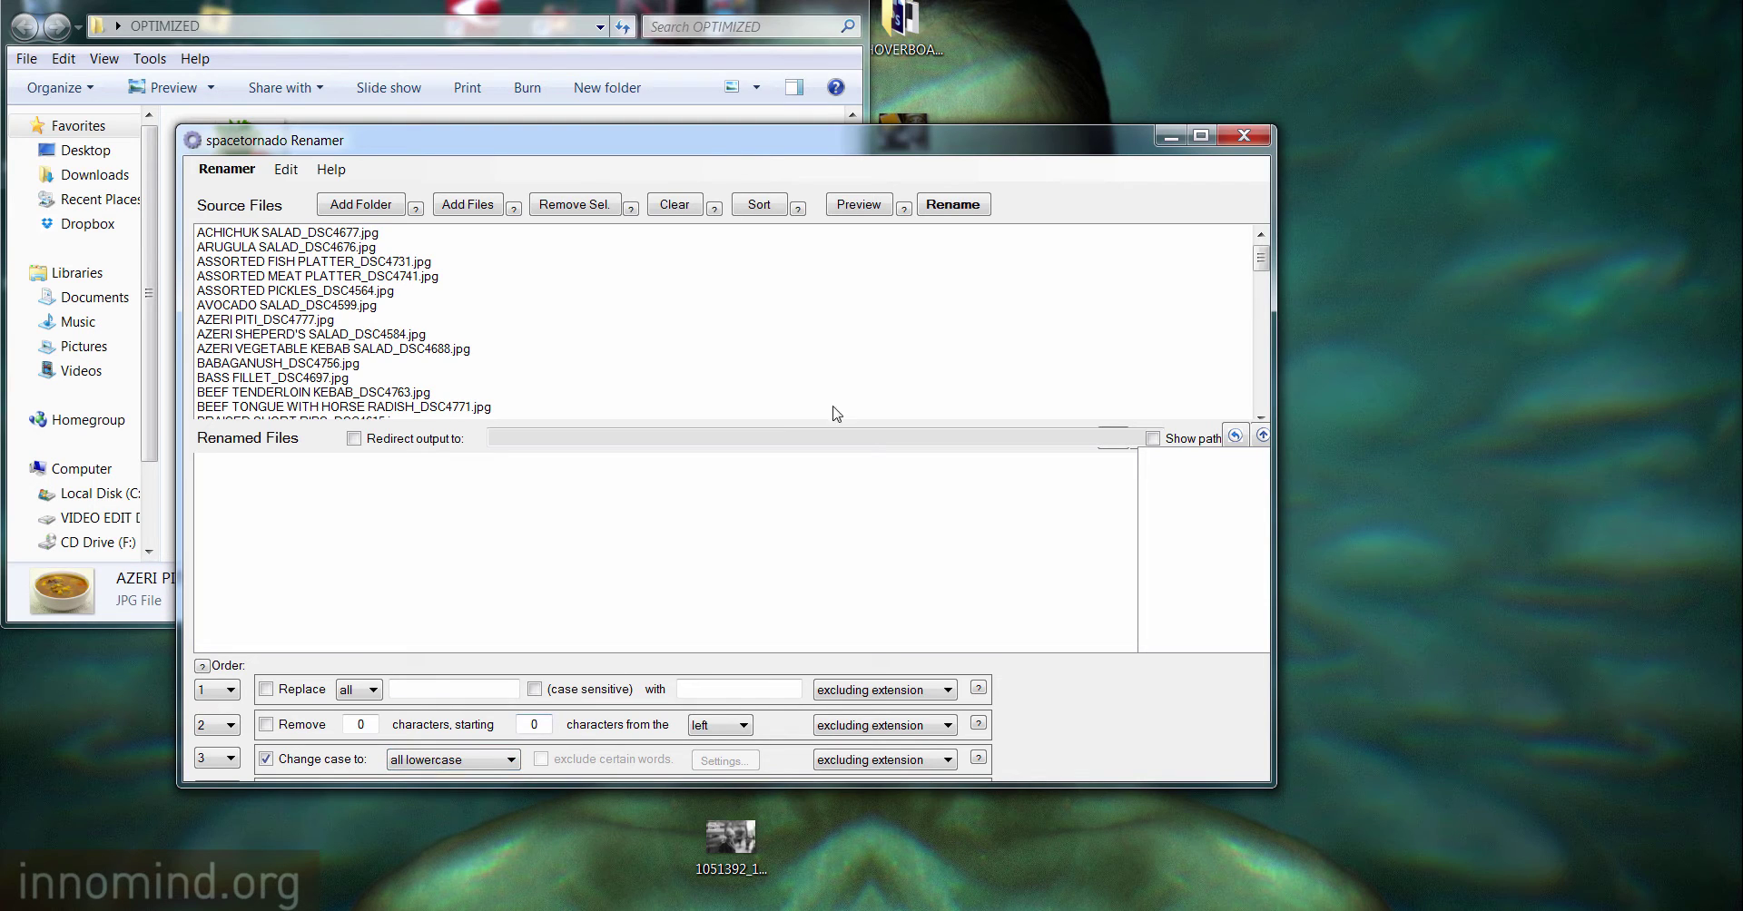
{"action": "left_click", "coordinate": [859, 207]}
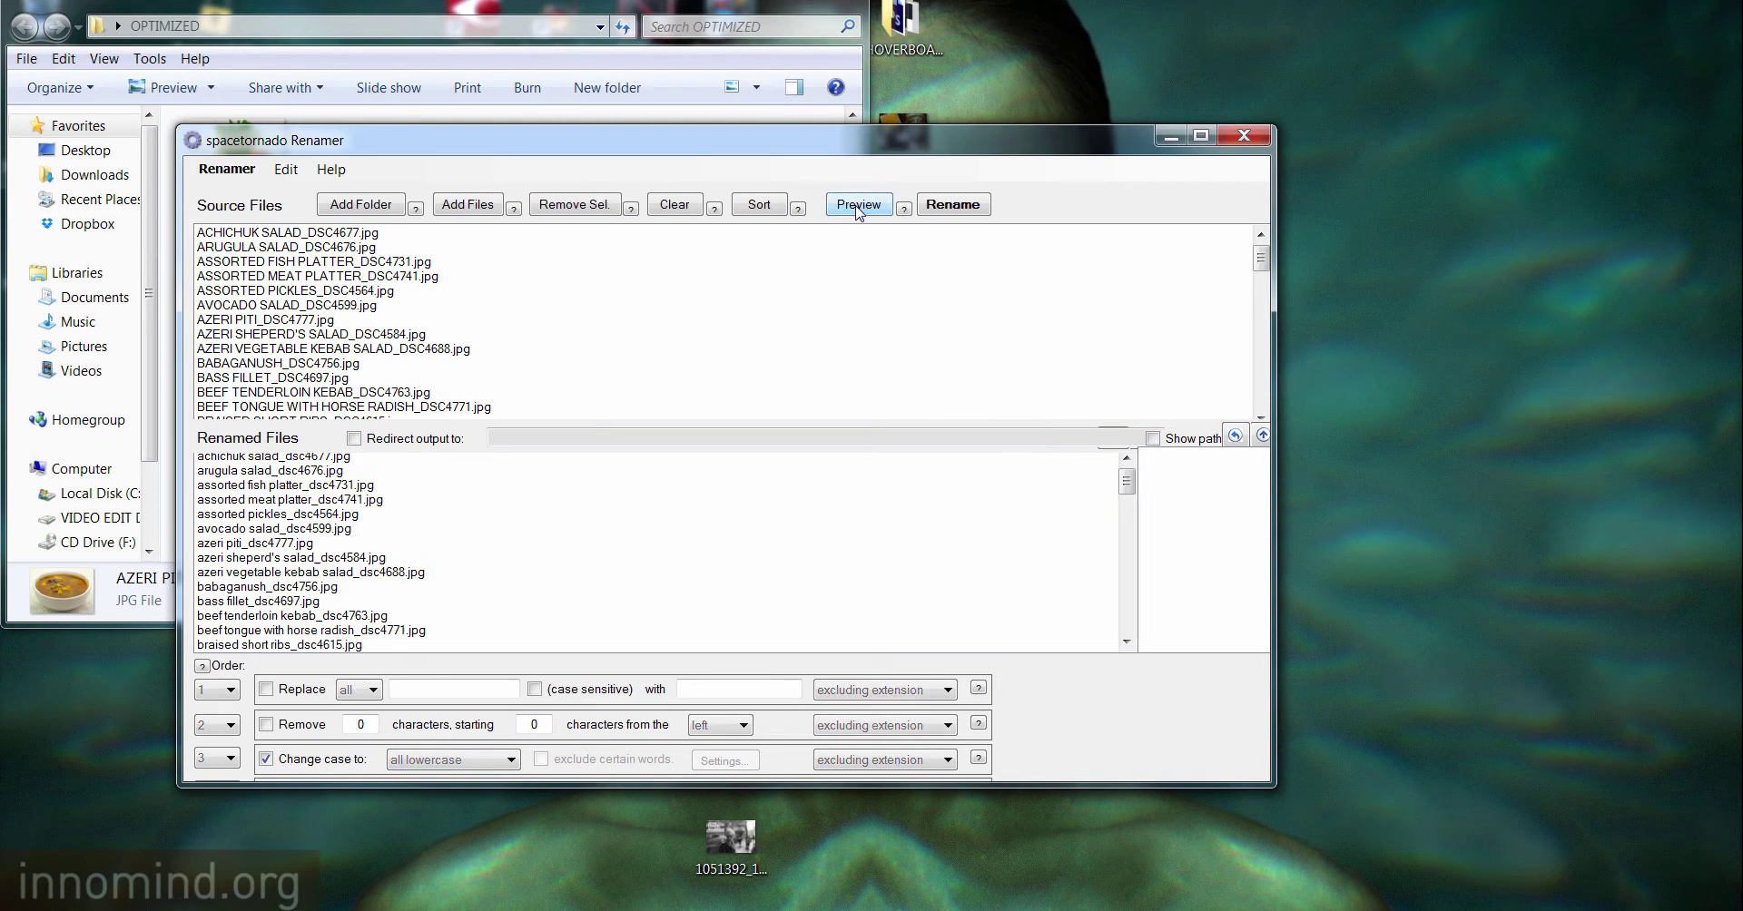
- Review previewed names like achichuk salad_dsc4677.jpg, then move Renamer aside to show the thumbnails
{"action": "left_click", "coordinate": [270, 518]}
{"action": "scroll", "coordinate": [270, 519], "scroll_direction": "down", "scroll_amount": 10}
{"action": "scroll", "coordinate": [270, 519], "scroll_direction": "down", "scroll_amount": 5}
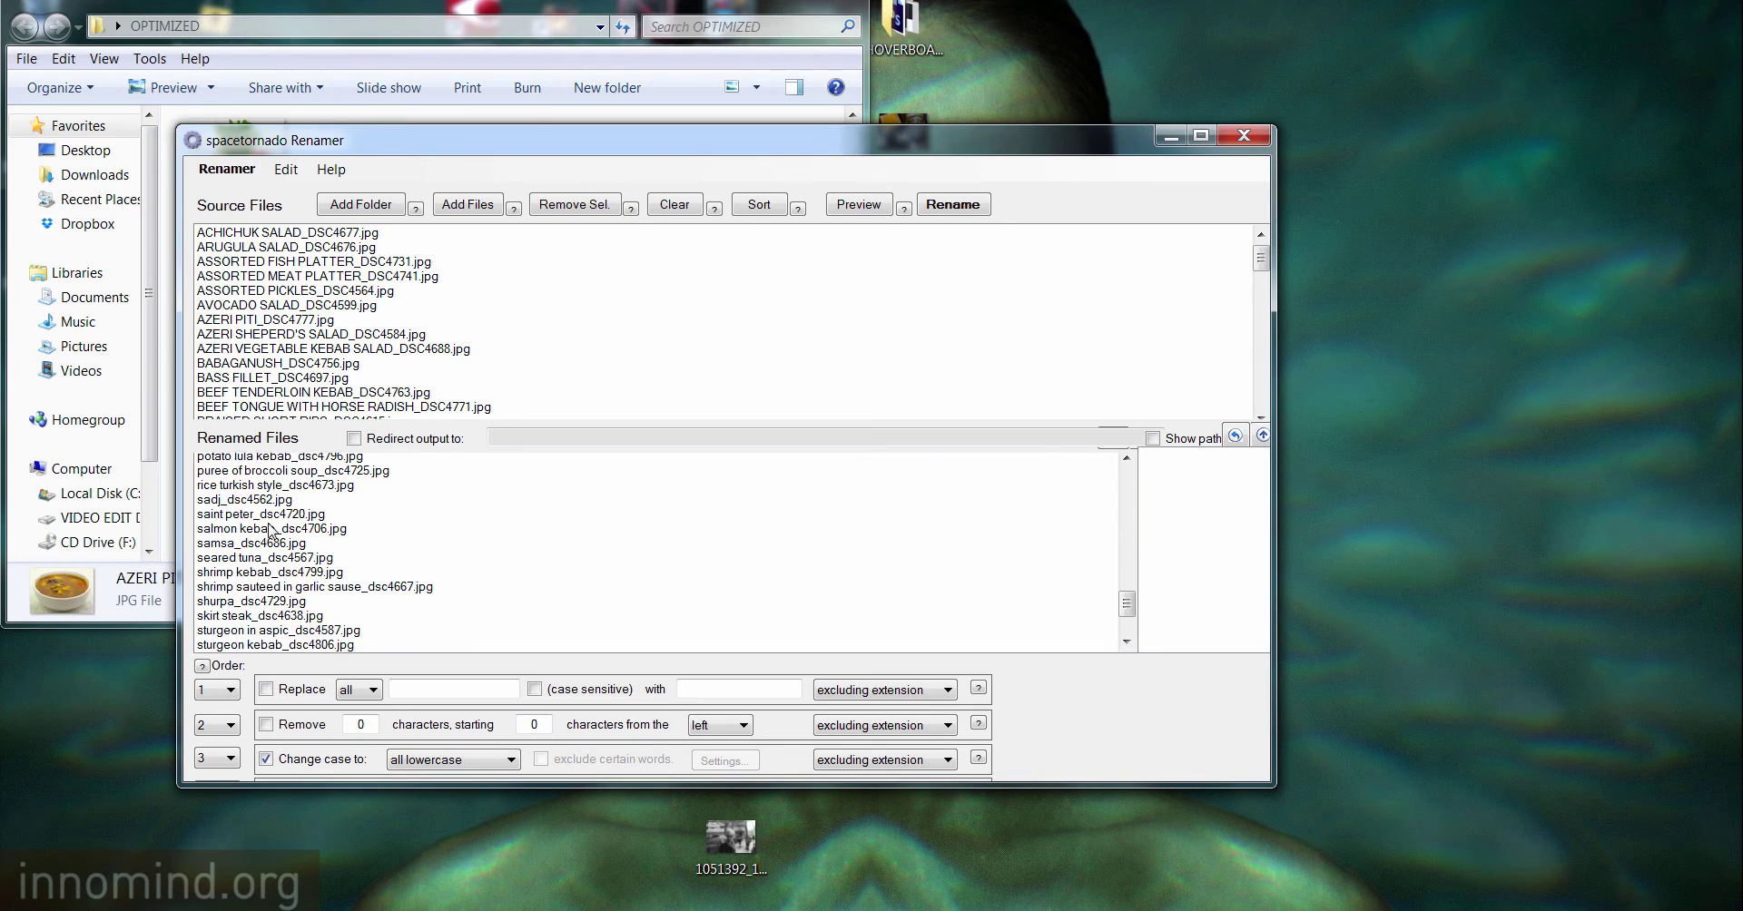
{"action": "scroll", "coordinate": [261, 554], "scroll_direction": "up", "scroll_amount": 6}
{"action": "scroll", "coordinate": [261, 554], "scroll_direction": "up", "scroll_amount": 8}
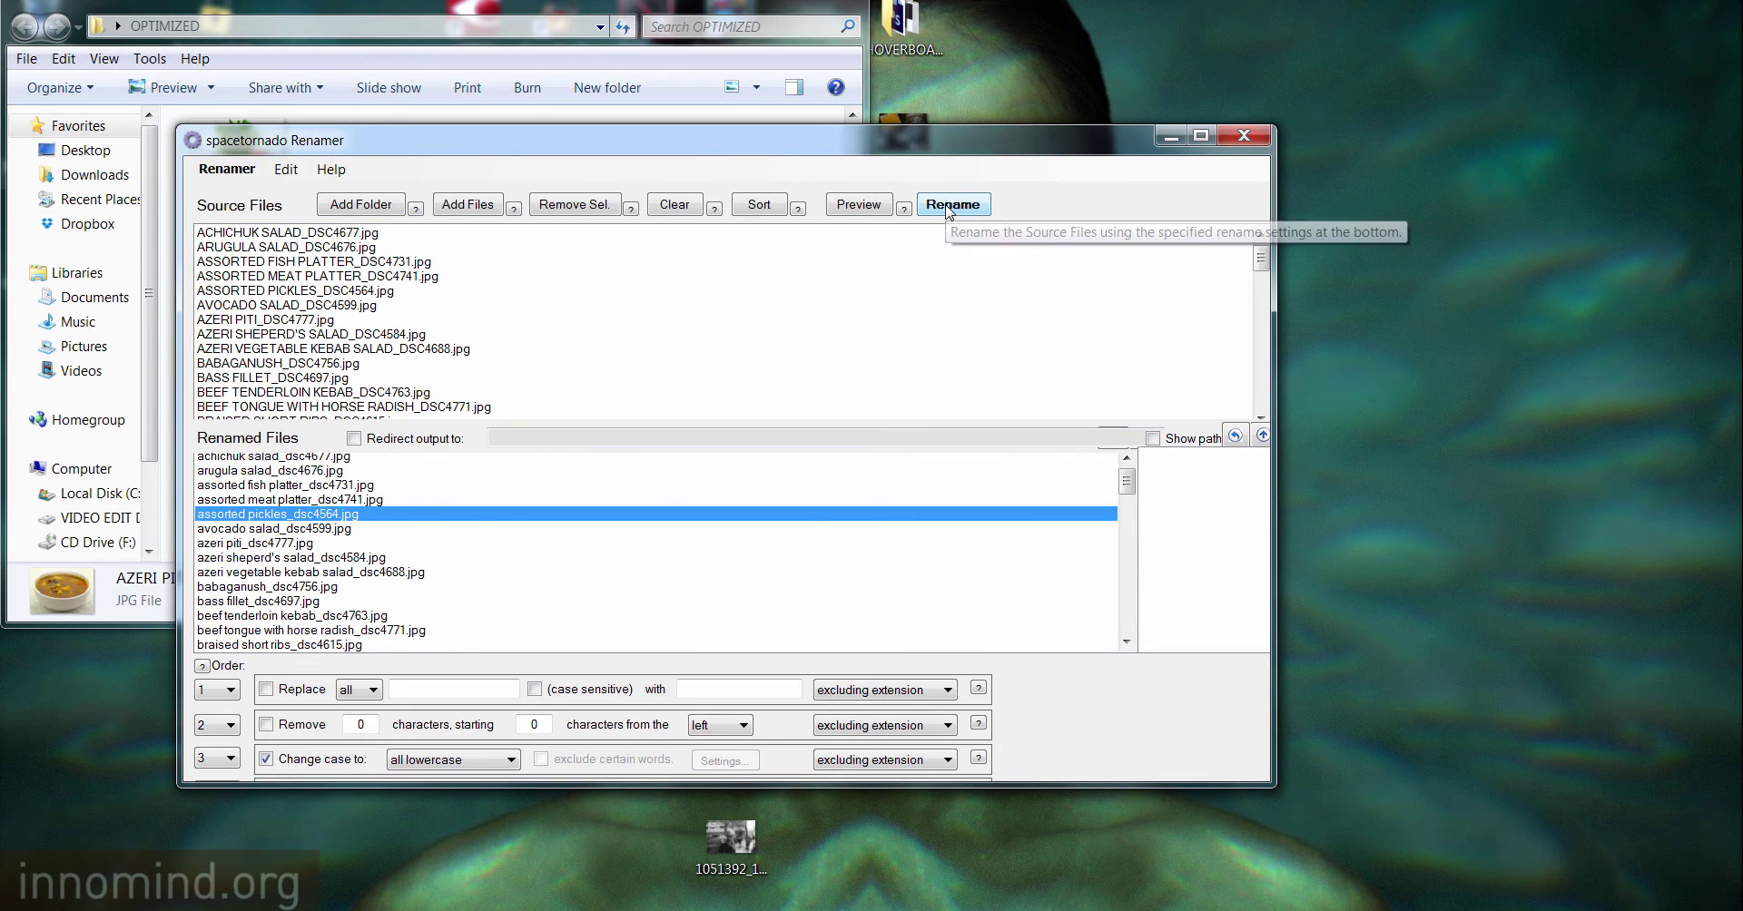
{"action": "left_click_drag", "start_coordinate": [939, 145], "coordinate": [1261, 116]}
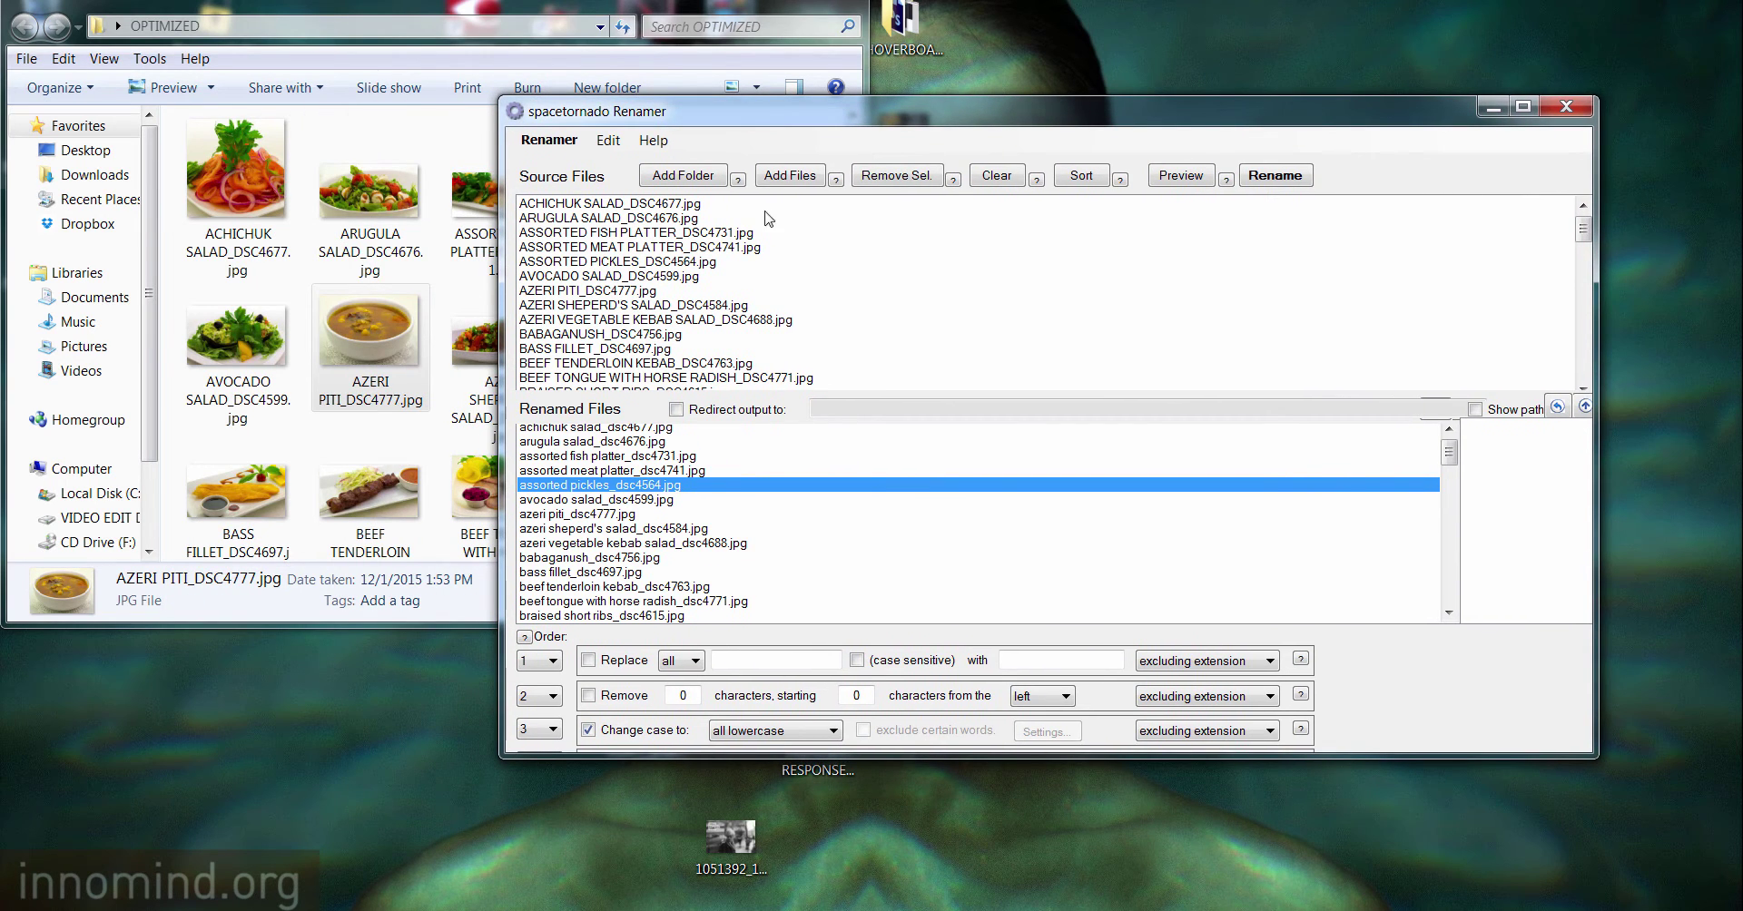
- Rename all files to lowercase and check that each status reads ok
{"action": "left_click", "coordinate": [297, 11]}
{"action": "left_click", "coordinate": [1103, 121]}
{"action": "left_click", "coordinate": [1271, 177]}
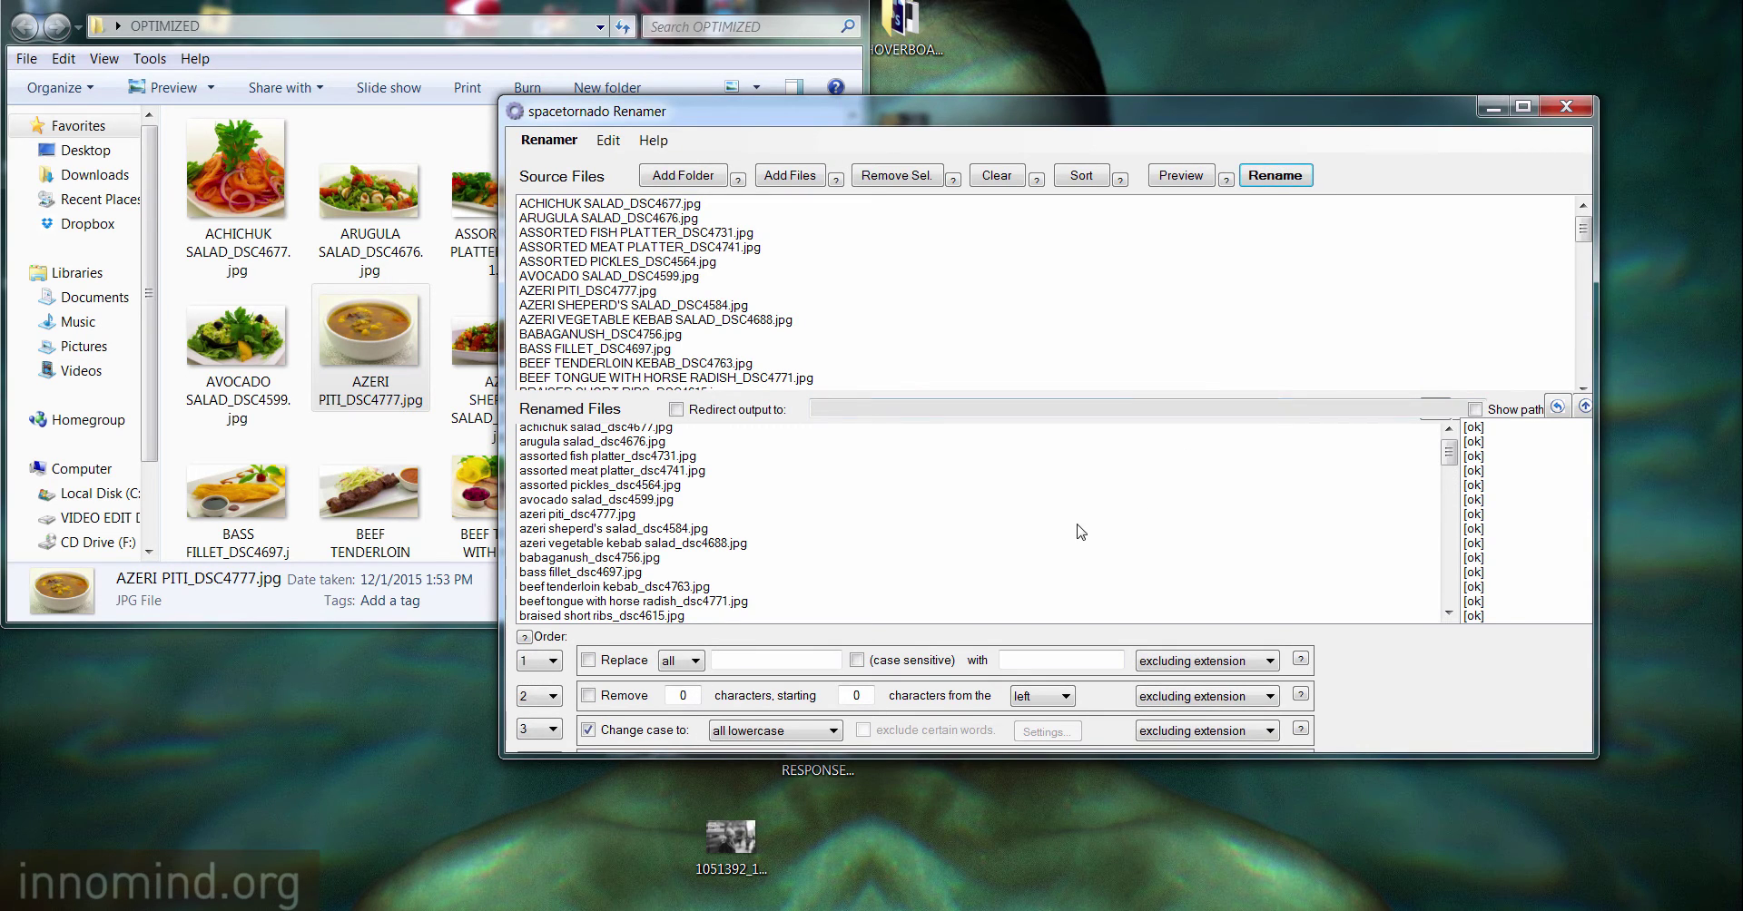
{"action": "left_click", "coordinate": [1485, 431]}
{"action": "left_click", "coordinate": [1489, 470]}
{"action": "left_click", "coordinate": [1487, 528]}
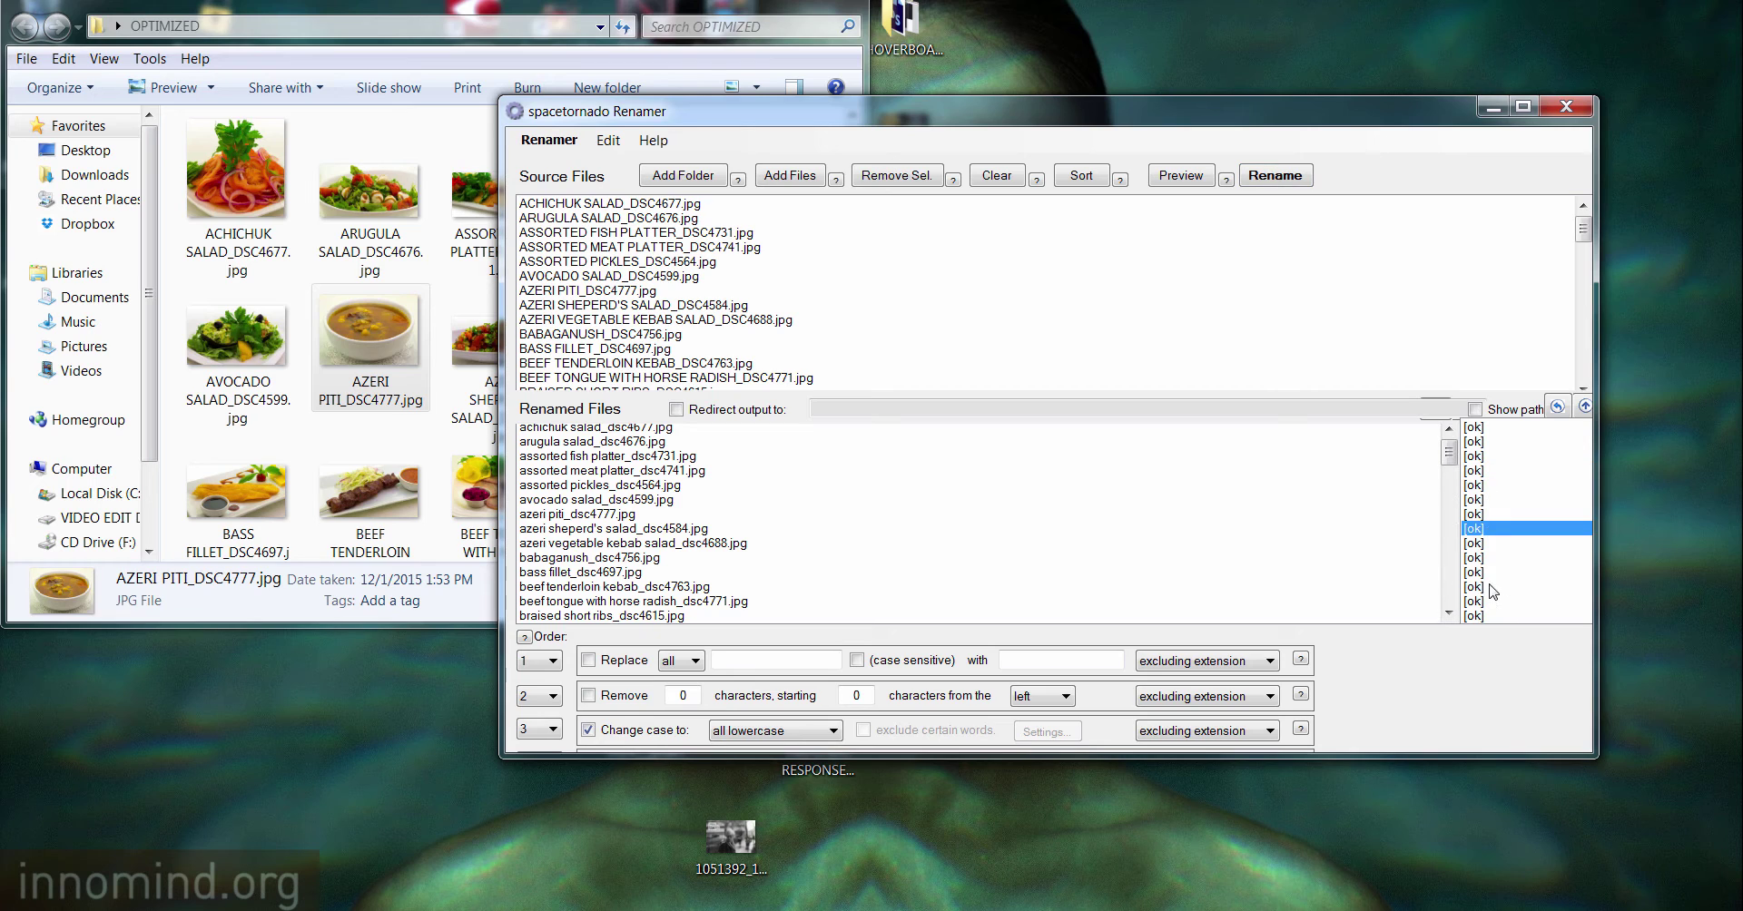
{"action": "left_click", "coordinate": [1490, 586]}
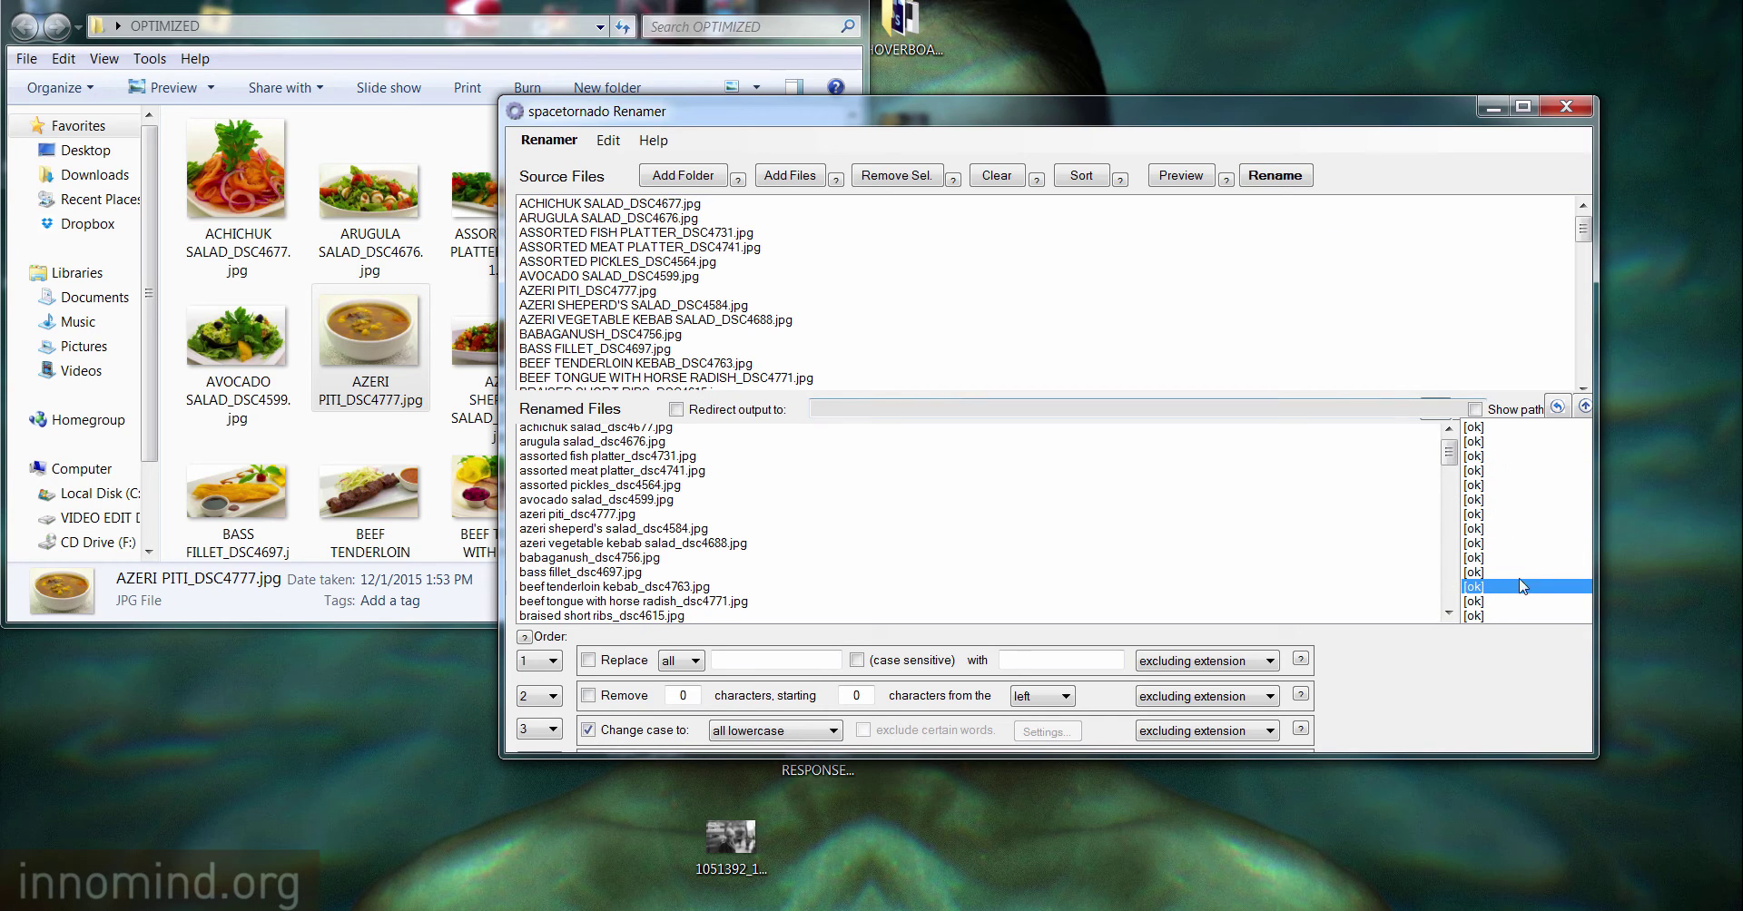
- Refresh the OPTIMIZED folder with F5 to confirm lowercase names like arugula salad_dsc4676.jpg
{"action": "left_click", "coordinate": [366, 6]}
{"action": "left_click", "coordinate": [357, 219]}
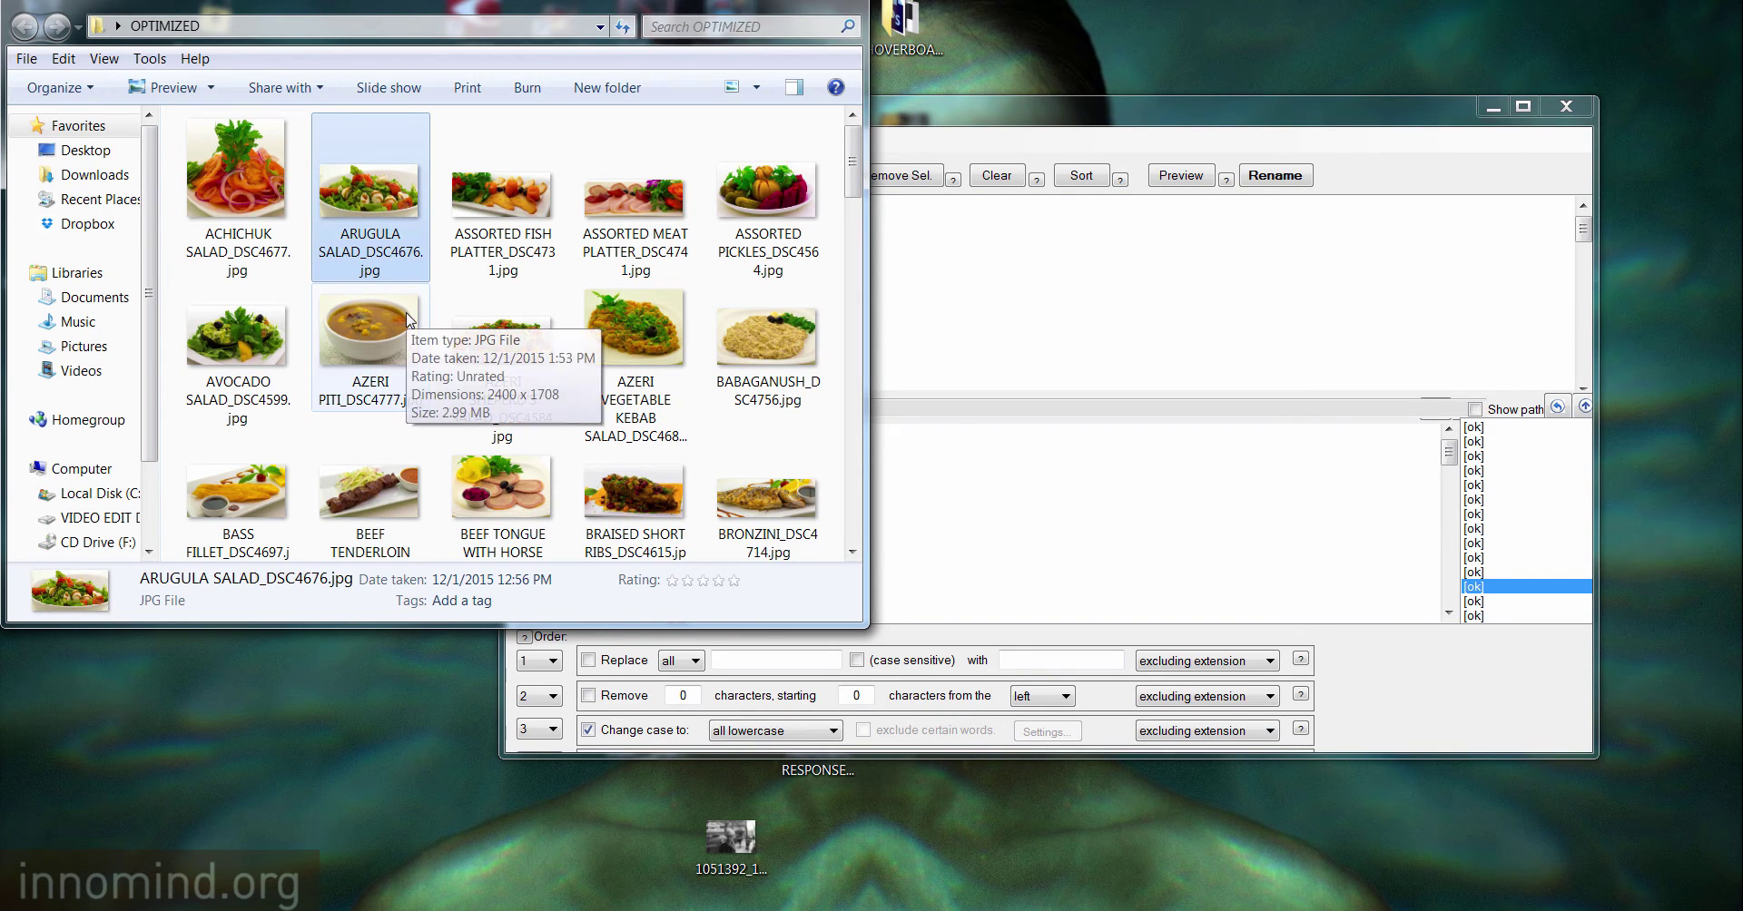
{"action": "key", "text": "F5"}
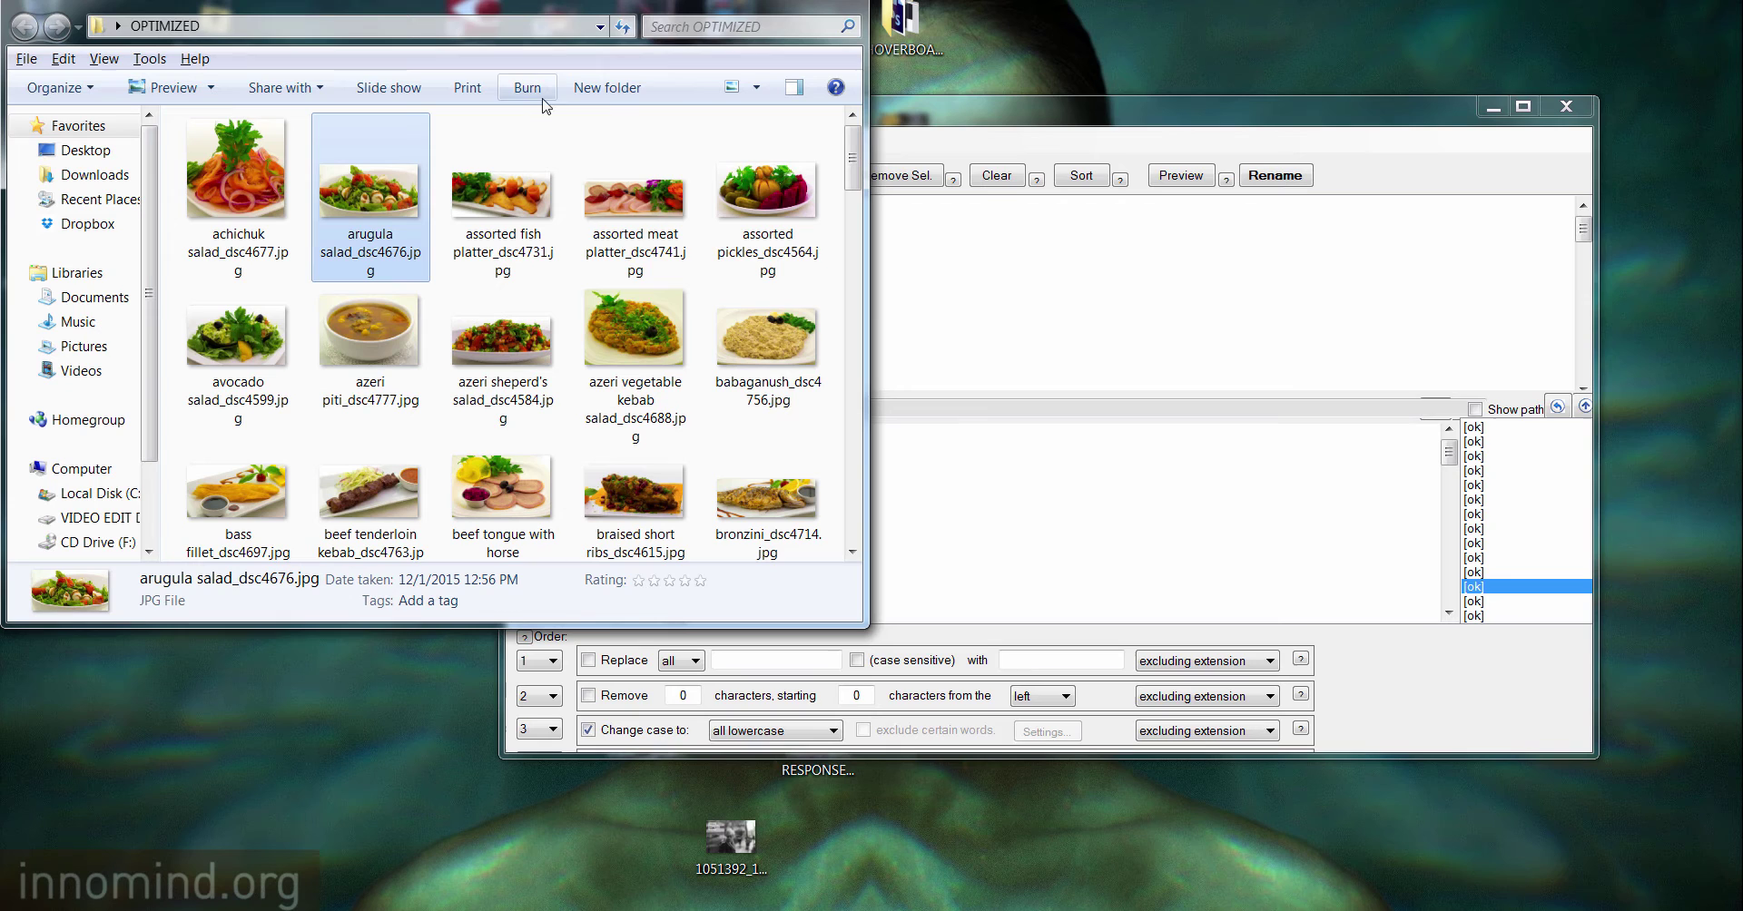
{"action": "left_click", "coordinate": [606, 199]}
{"action": "left_click", "coordinate": [502, 196]}
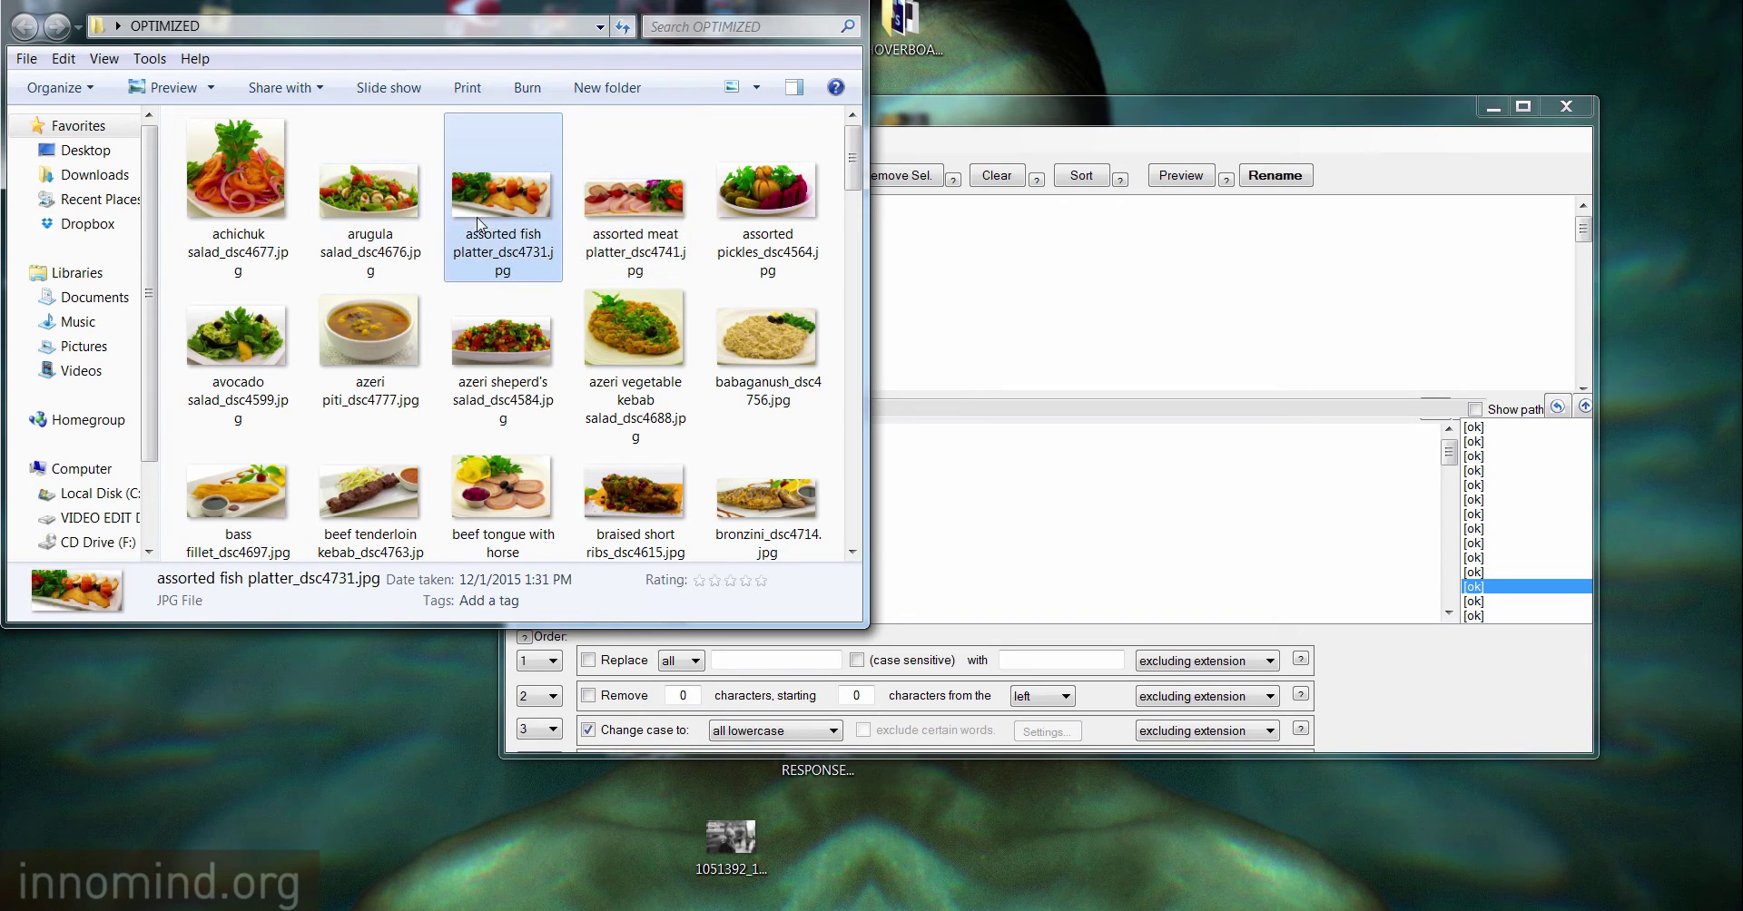
{"action": "left_click", "coordinate": [1176, 120]}
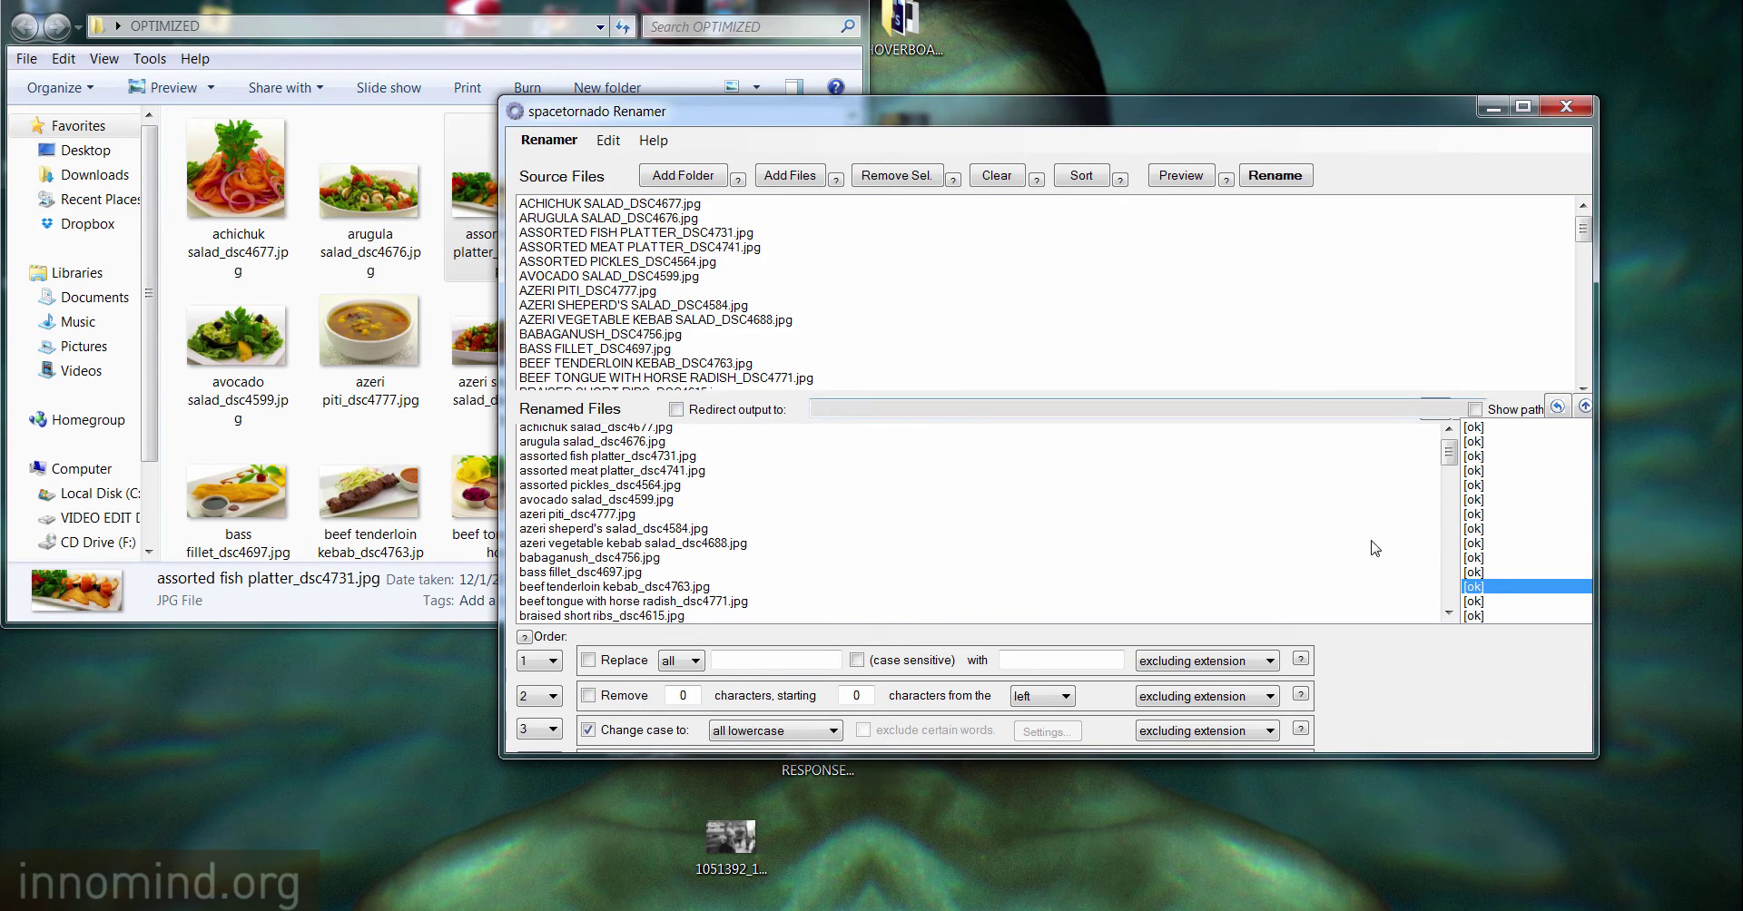
- Clear all files and reload the now-lowercase OPTIMIZED folder as source files
{"action": "left_click", "coordinate": [608, 139]}
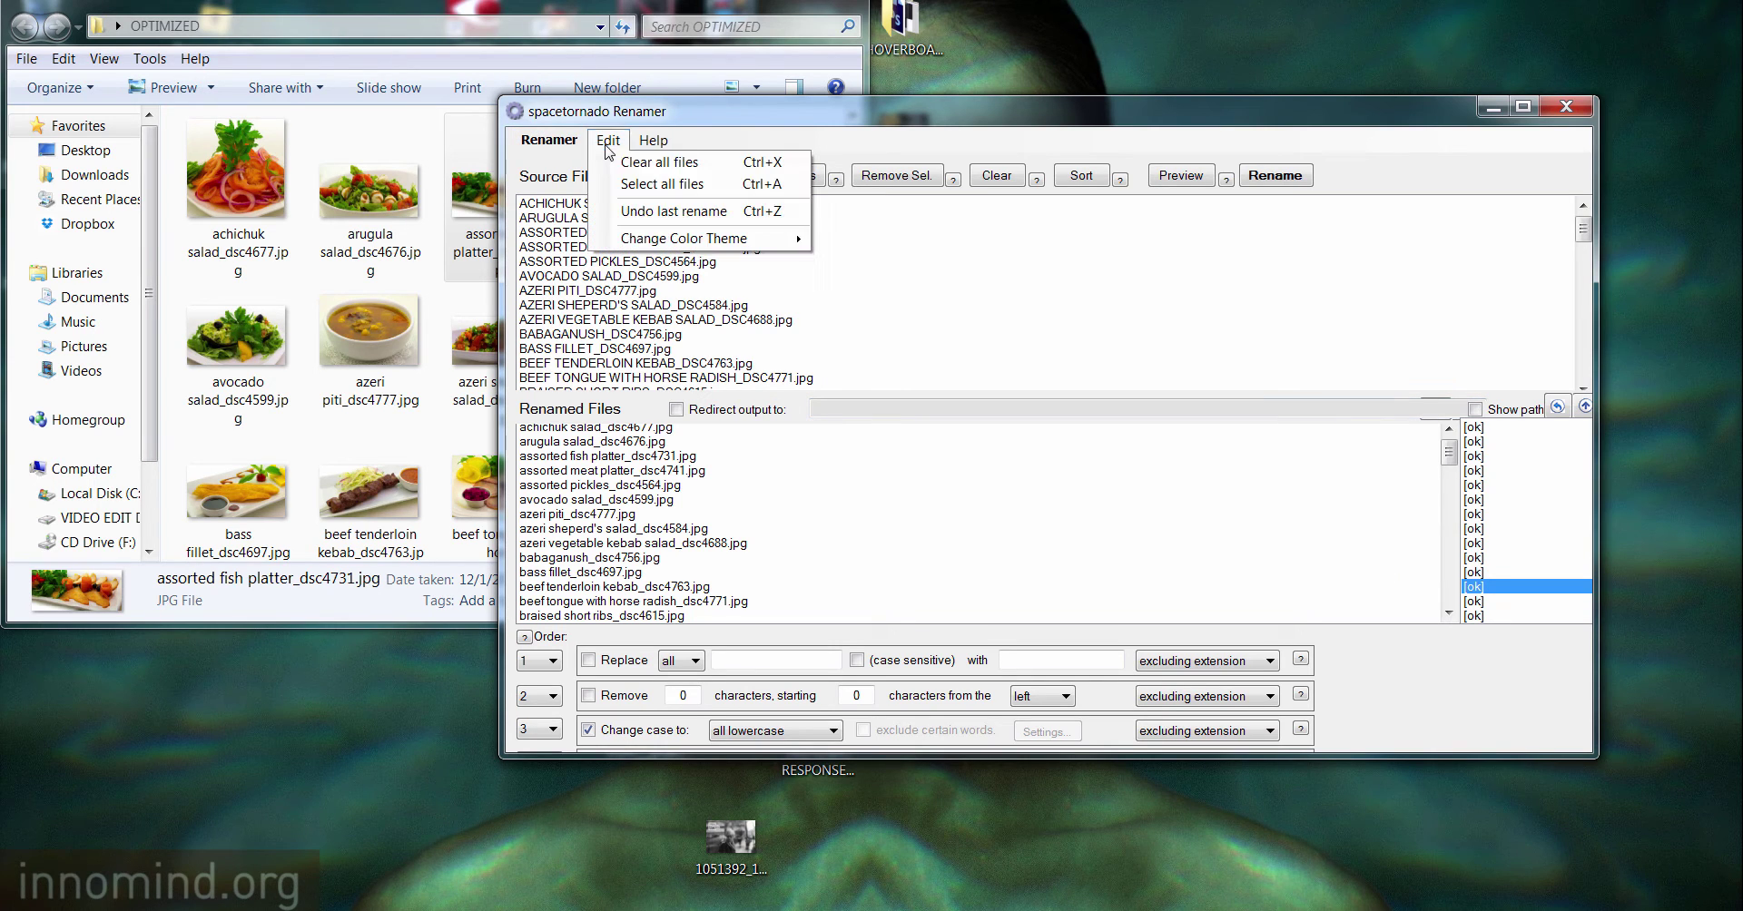
{"action": "left_click", "coordinate": [640, 170]}
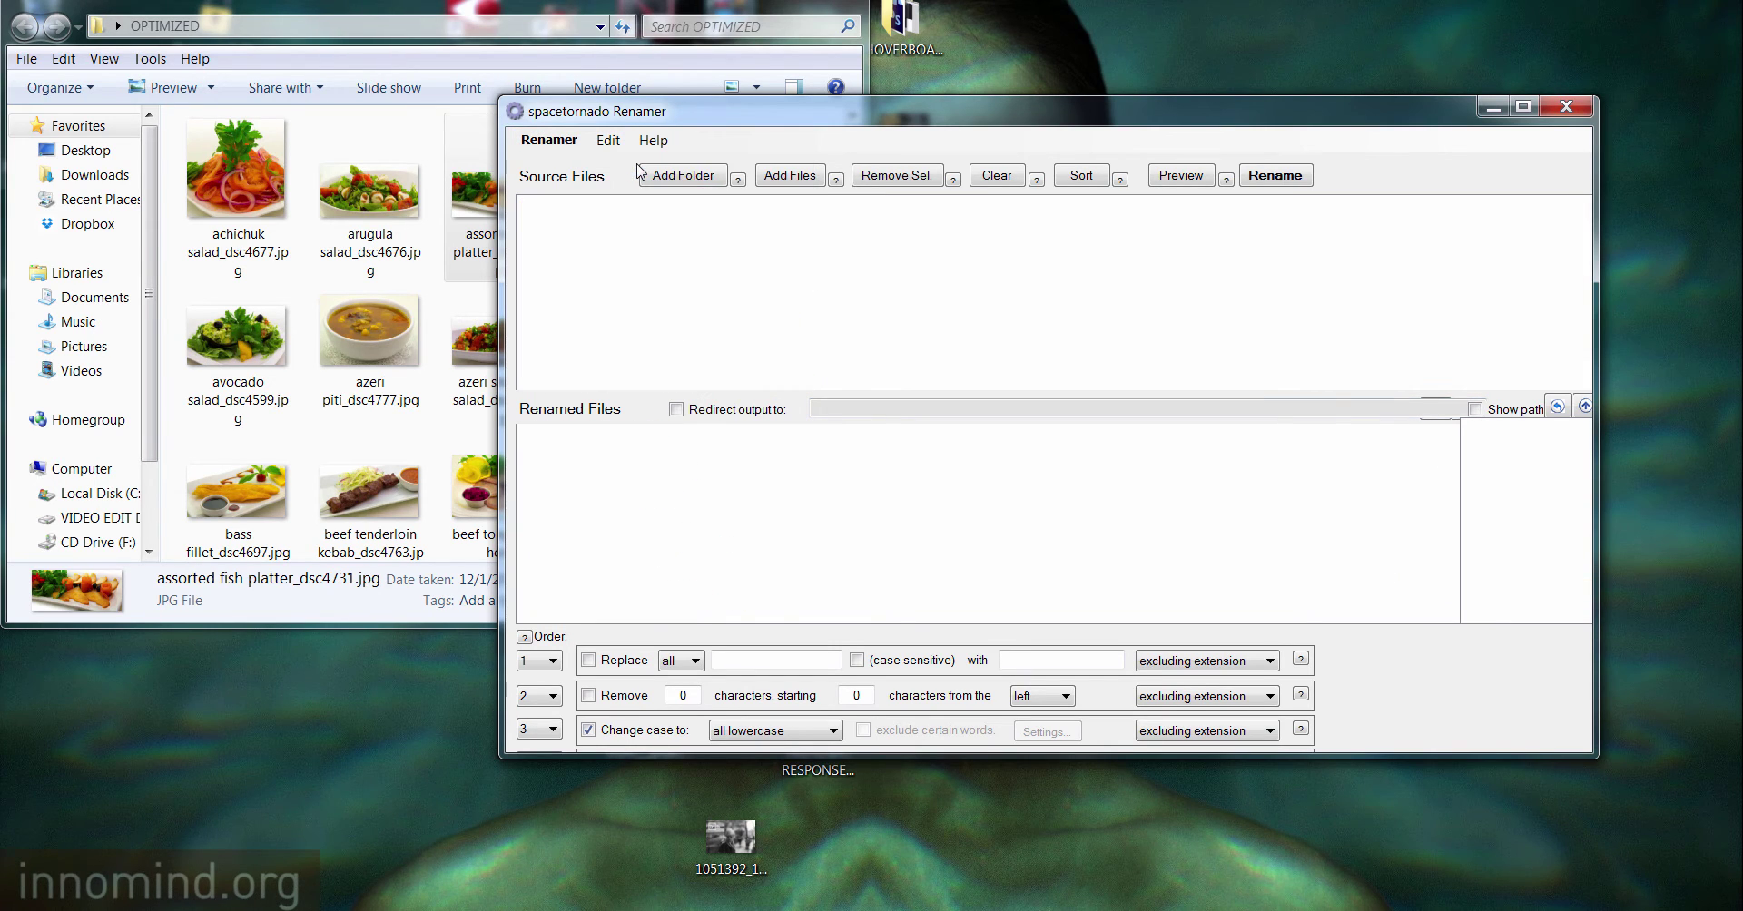
{"action": "left_click", "coordinate": [693, 177]}
{"action": "left_click", "coordinate": [796, 619]}
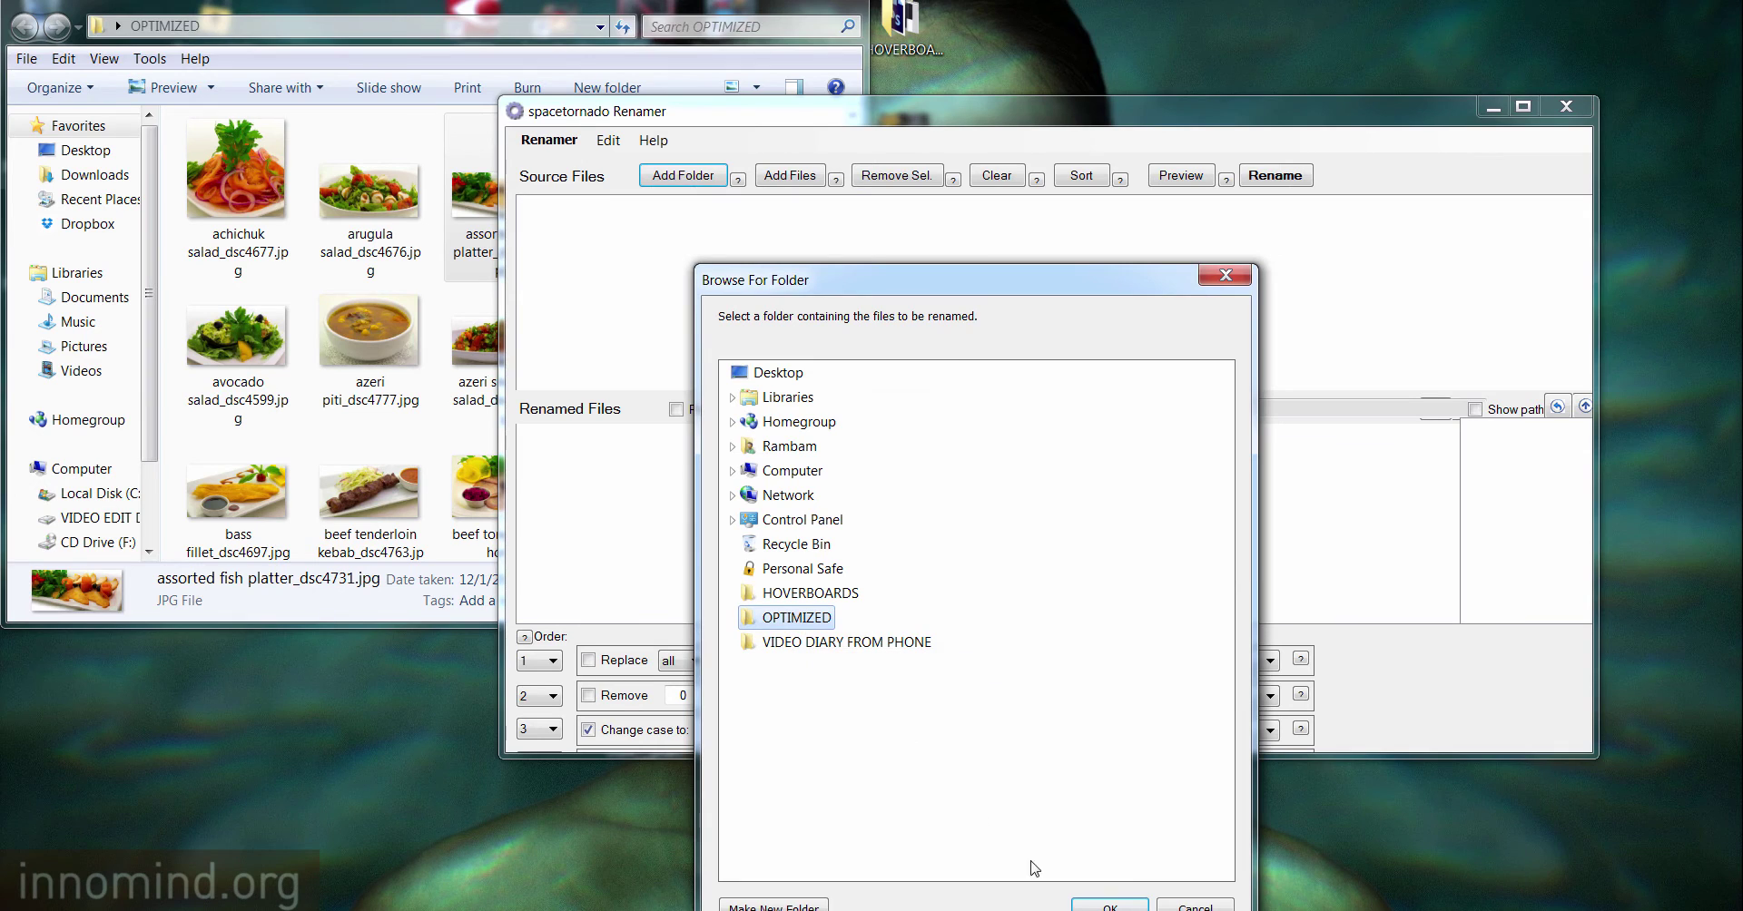
{"action": "left_click", "coordinate": [1108, 904]}
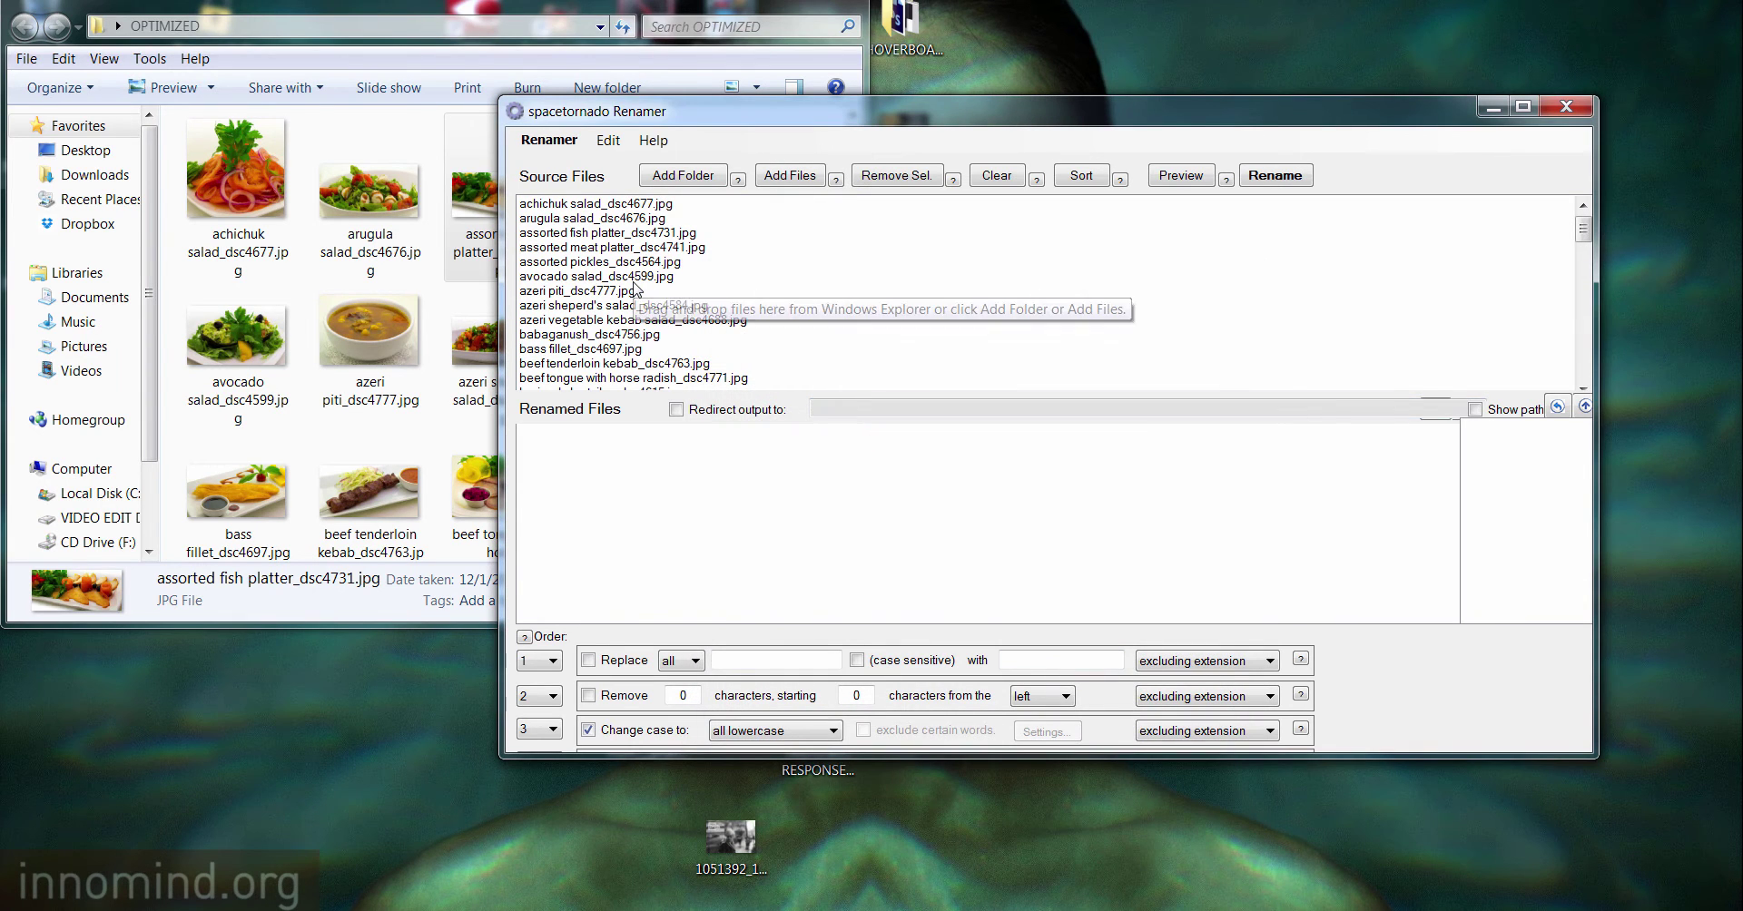
- Set Change case to ALL UPPERCASE, keep extensions excluded, and preview names like ACHICHUK SALAD_DSC4677.jpg
{"action": "left_click", "coordinate": [752, 732]}
{"action": "left_click", "coordinate": [767, 778]}
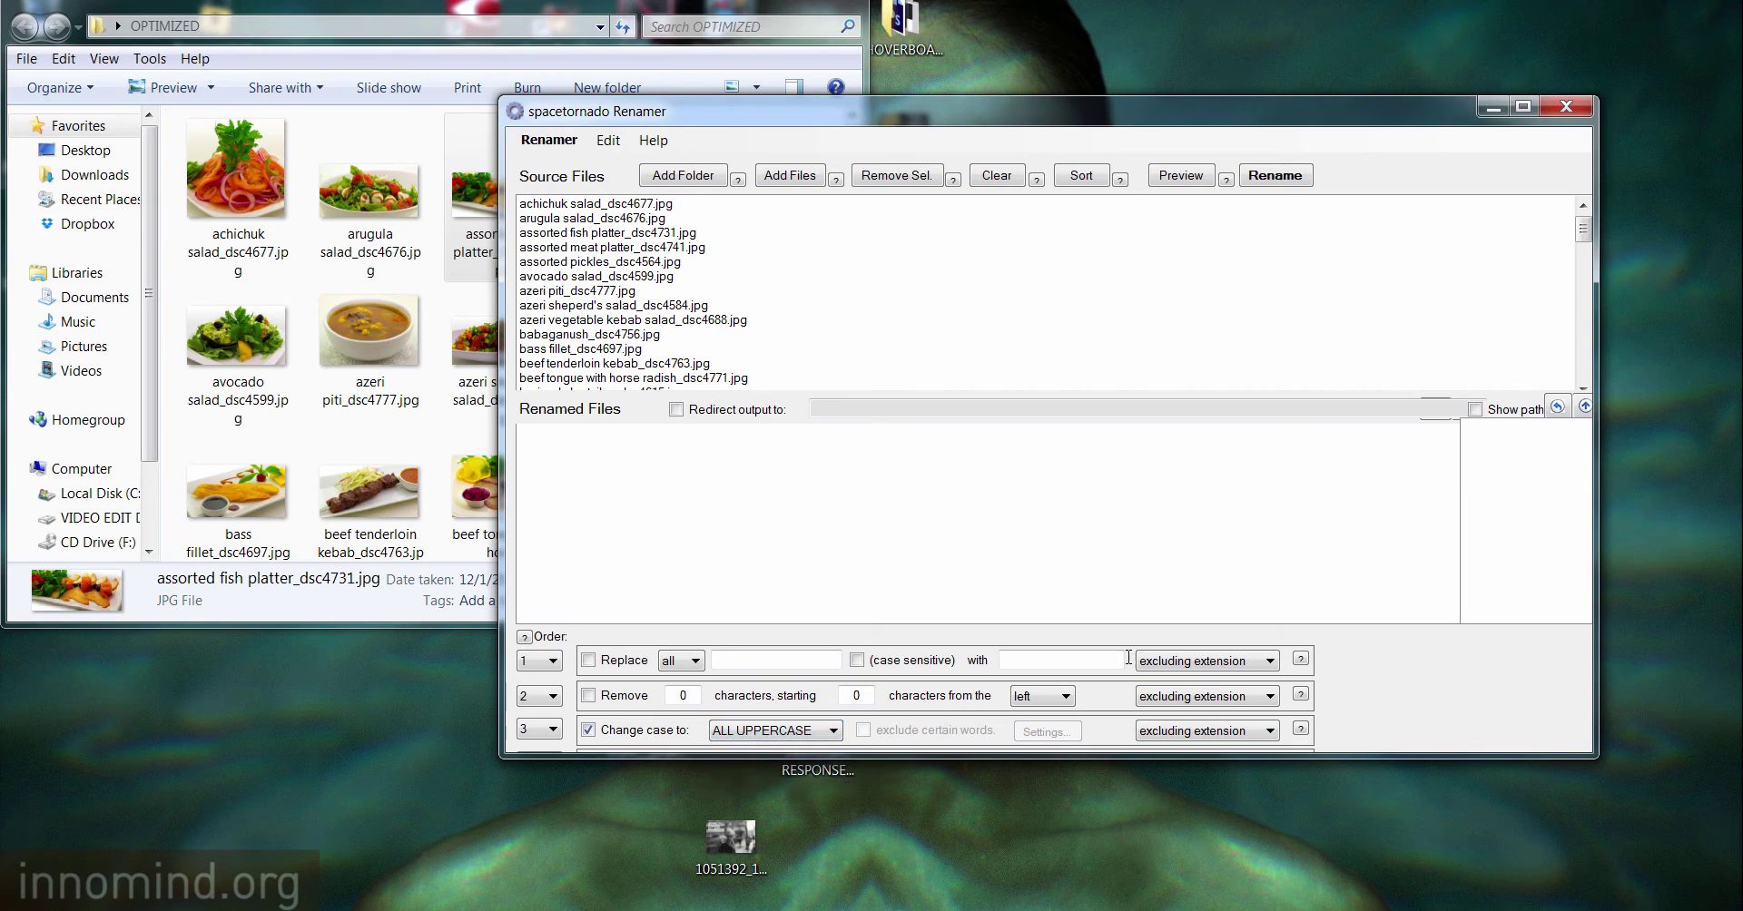
{"action": "left_click", "coordinate": [1180, 175]}
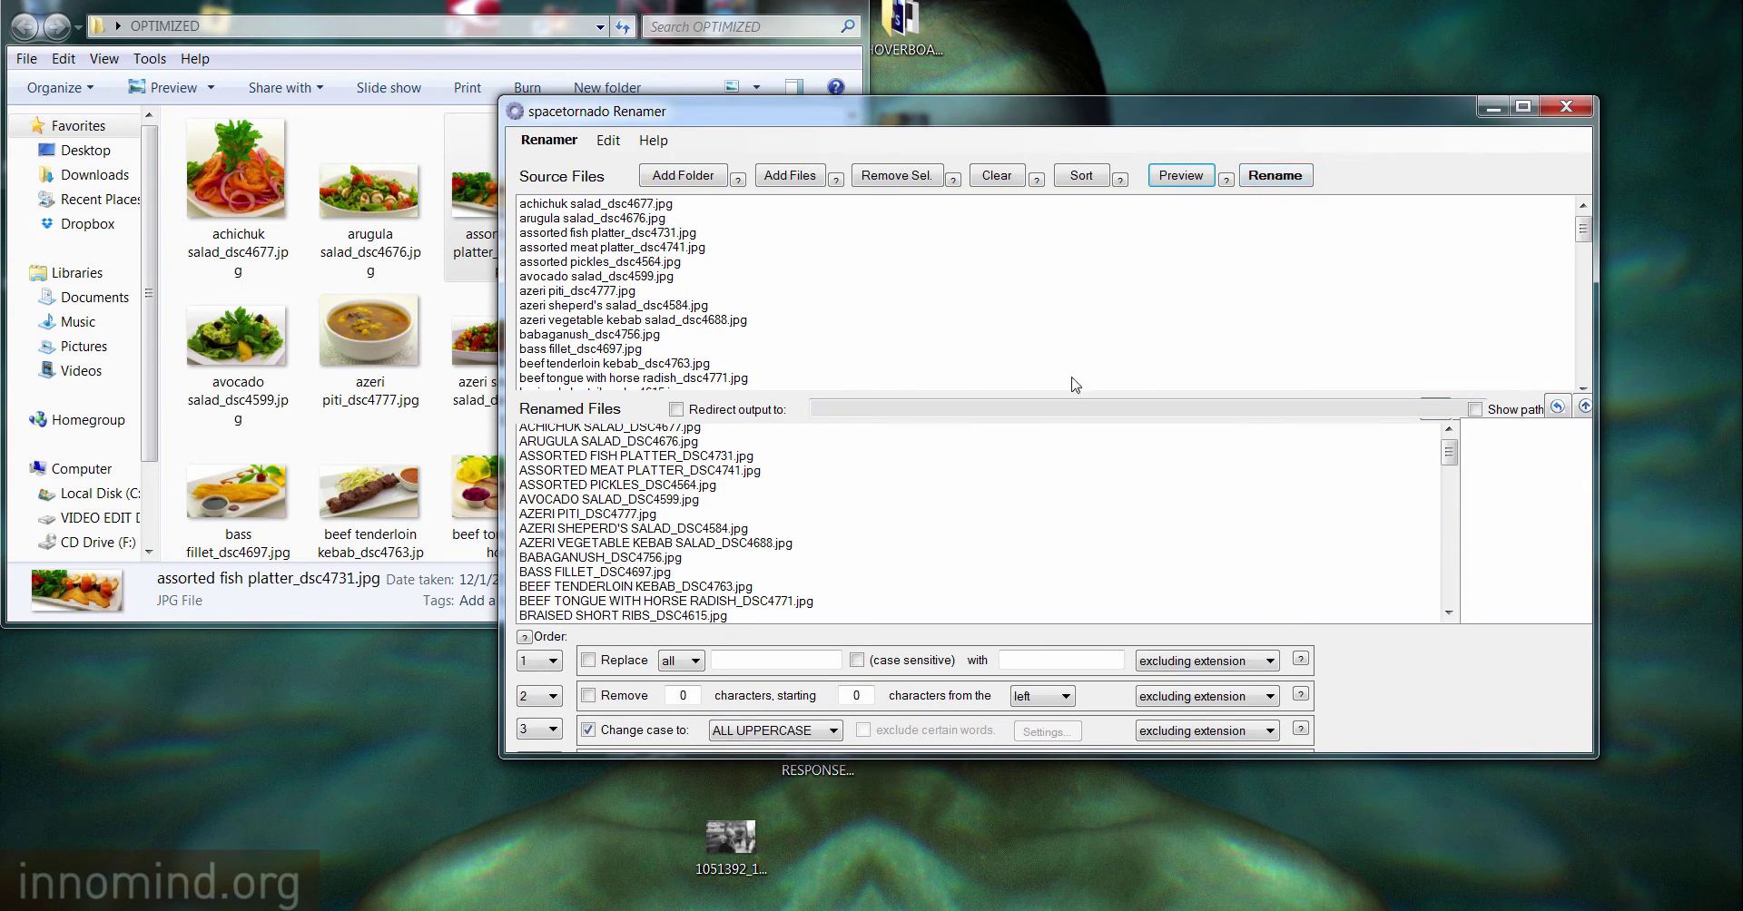
{"action": "left_click", "coordinate": [1206, 735]}
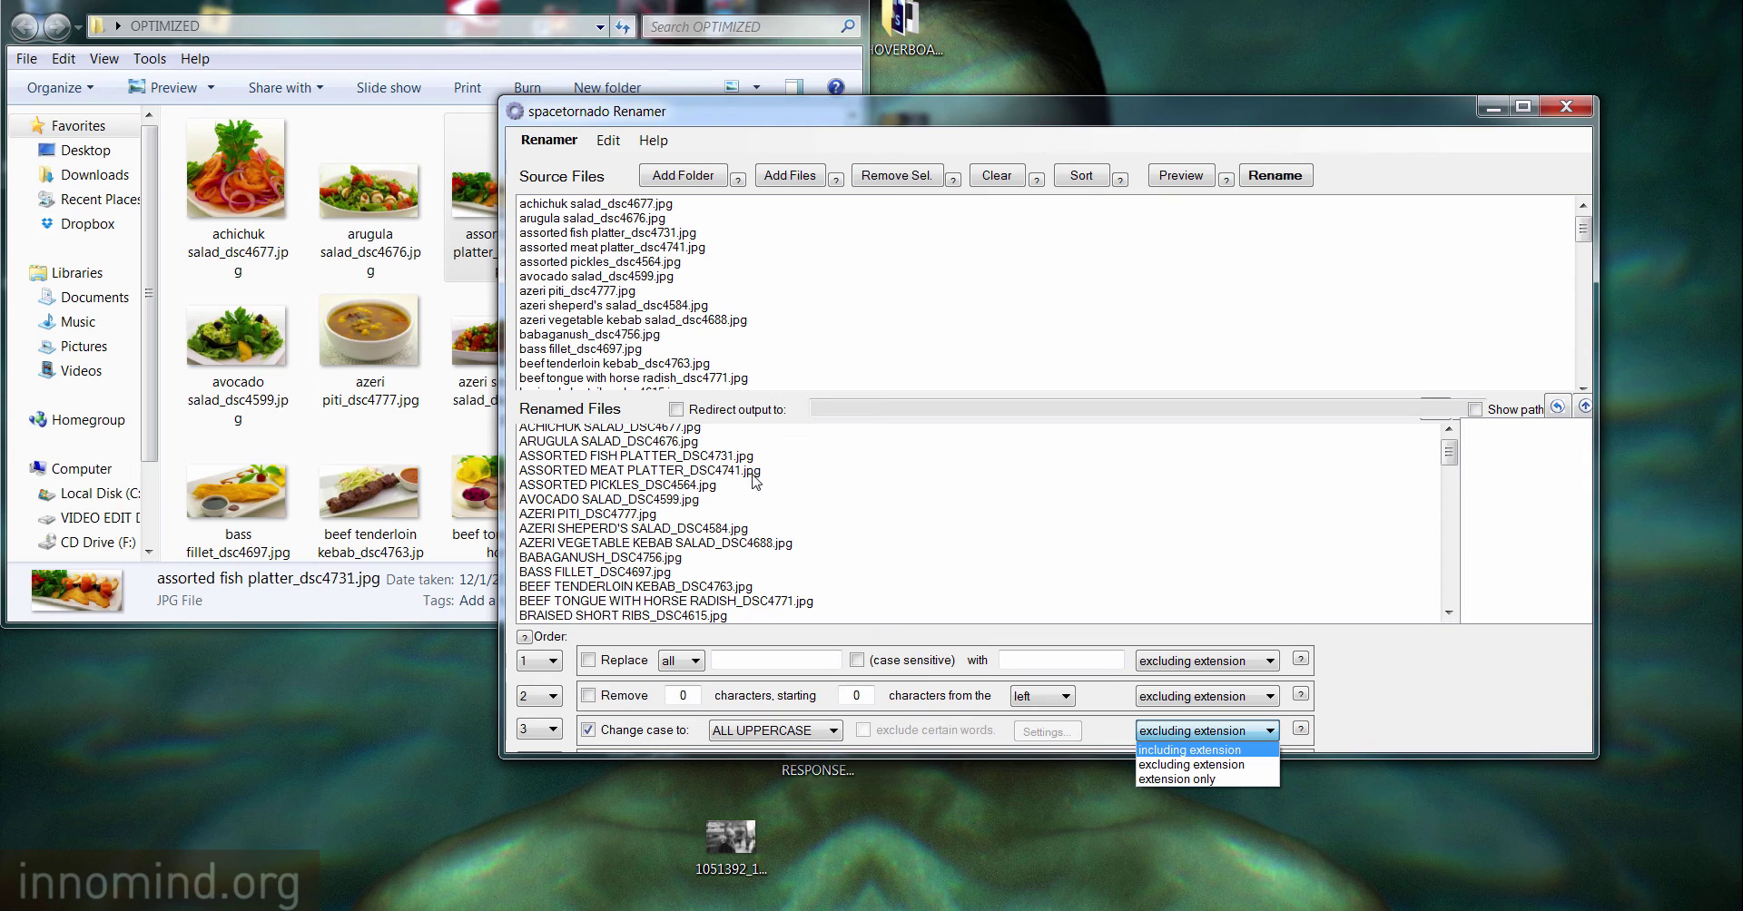
{"action": "left_click", "coordinate": [1414, 703]}
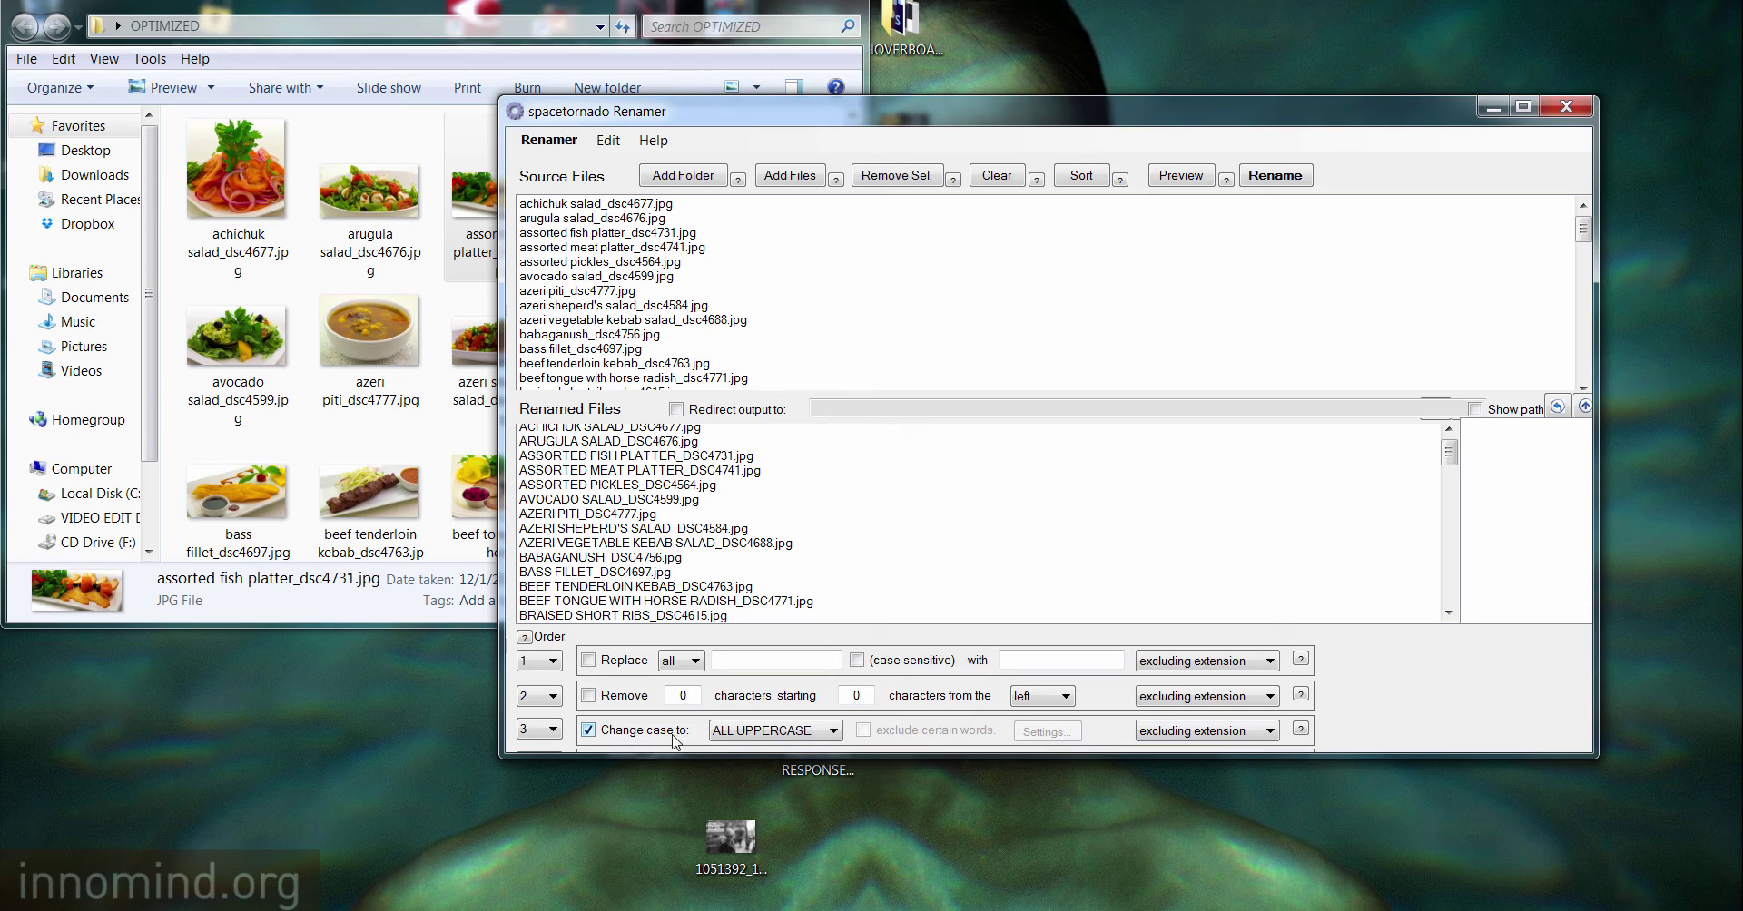
- Rename the files to uppercase, refresh OPTIMIZED to confirm names like AZERI PITI_DSC4777.jpg, and reposition Renamer
{"action": "left_click", "coordinate": [1271, 179]}
{"action": "left_click", "coordinate": [380, 374]}
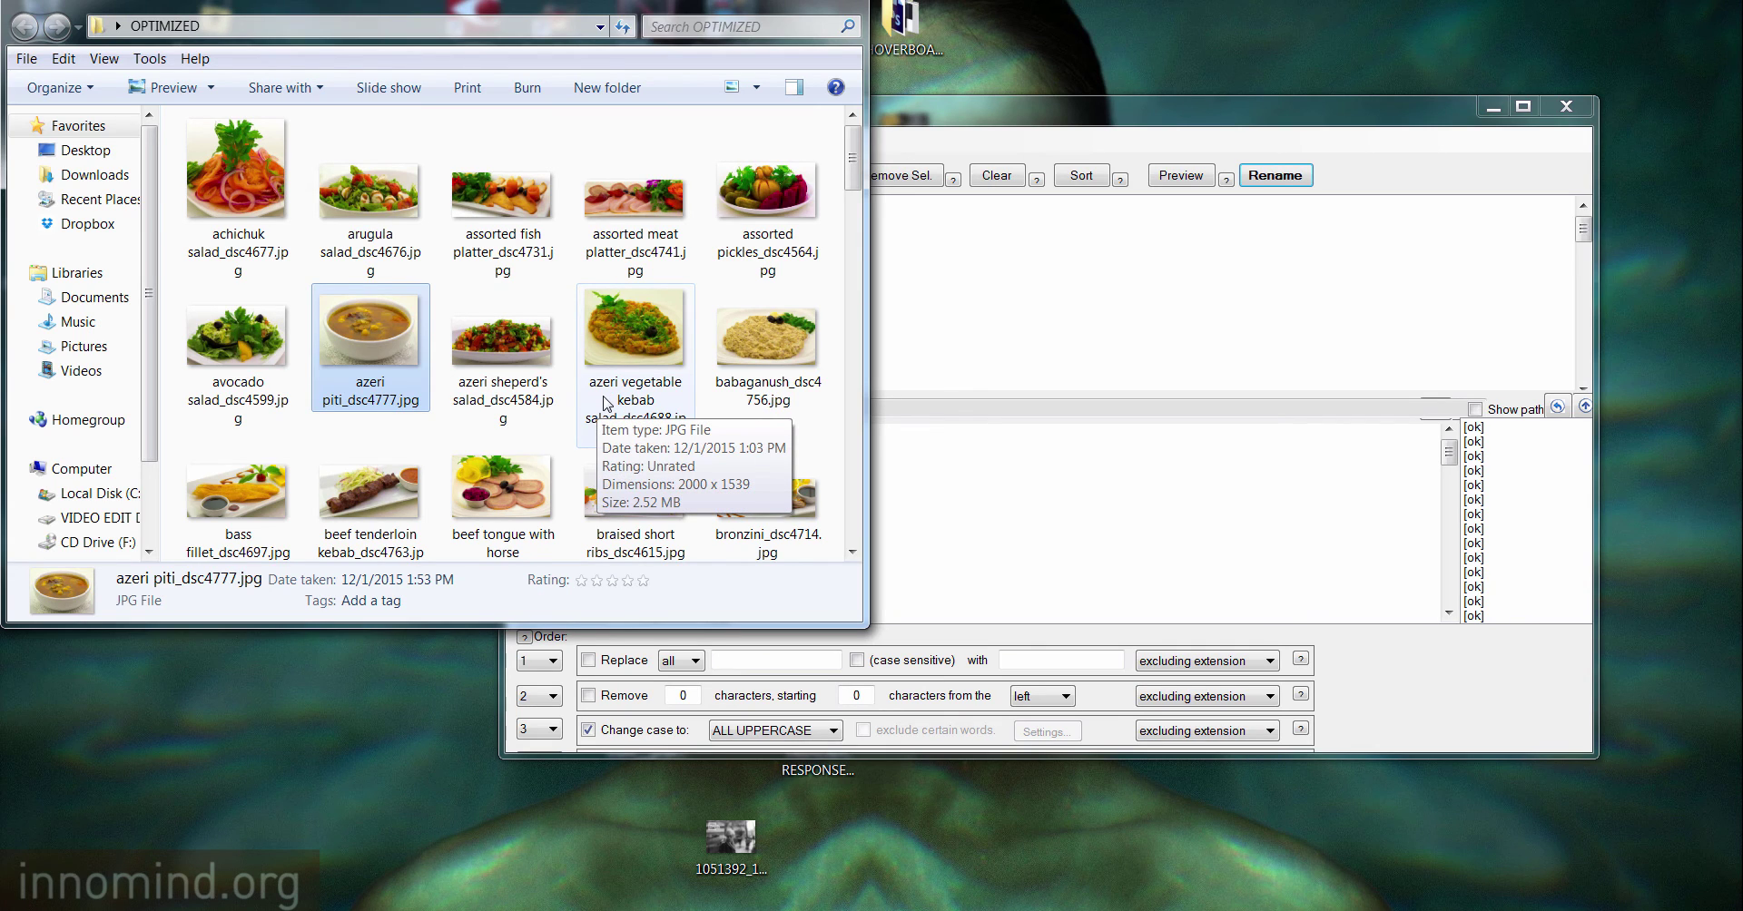
{"action": "key", "text": "F5"}
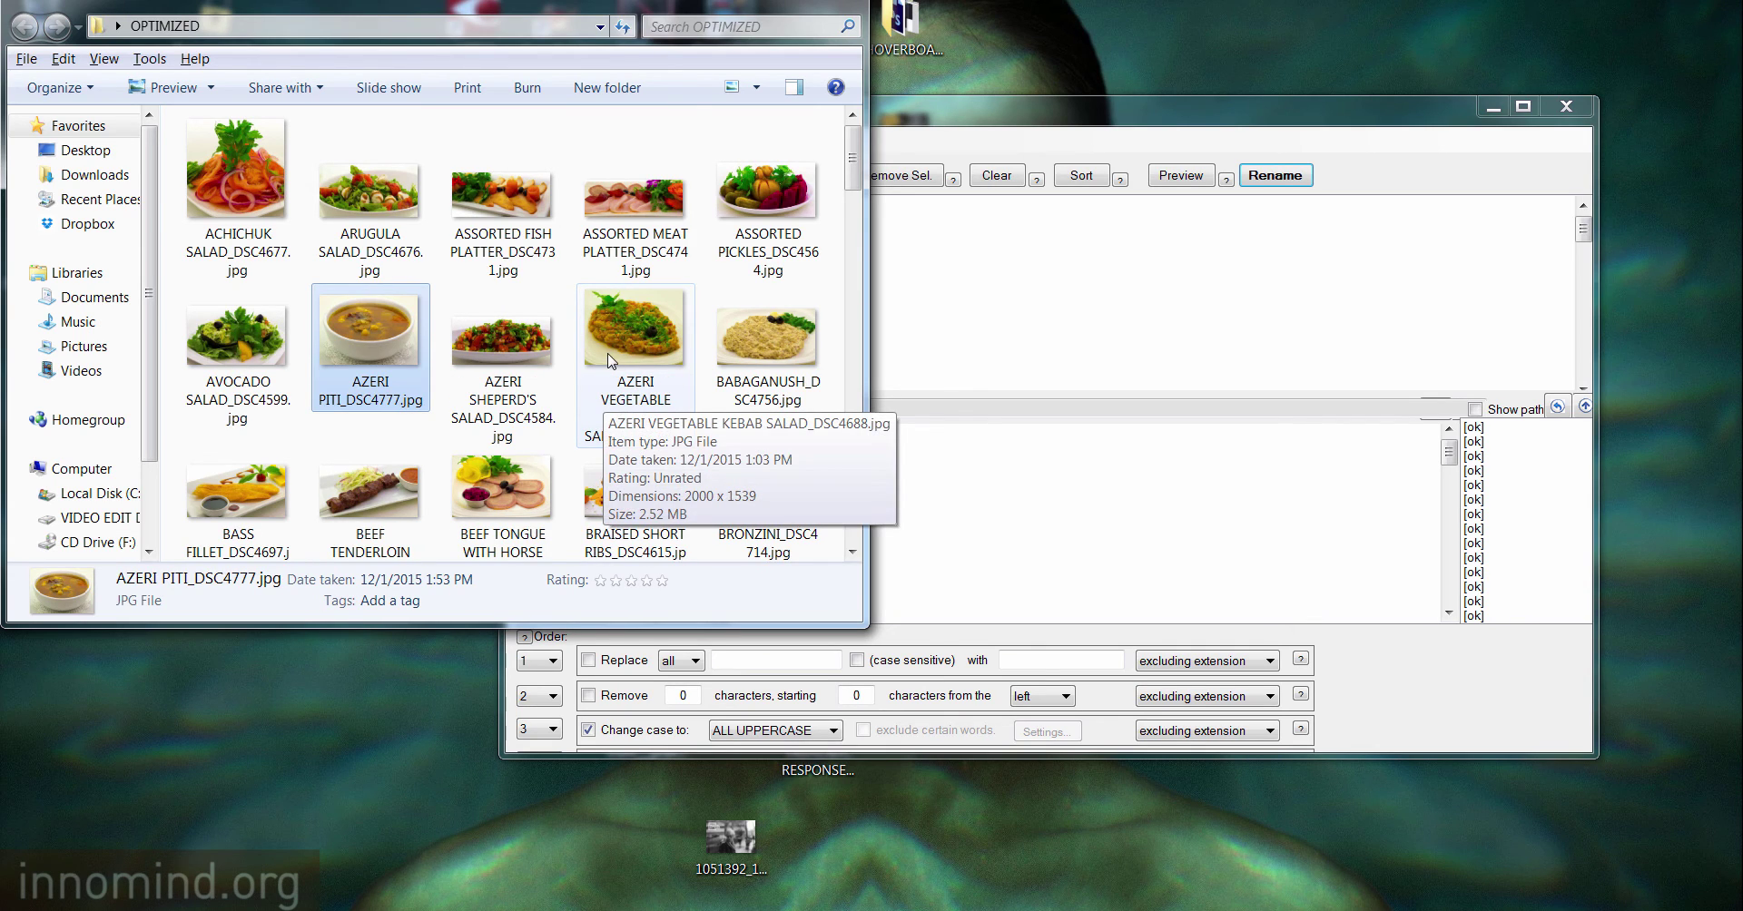
{"action": "left_click", "coordinate": [1050, 121]}
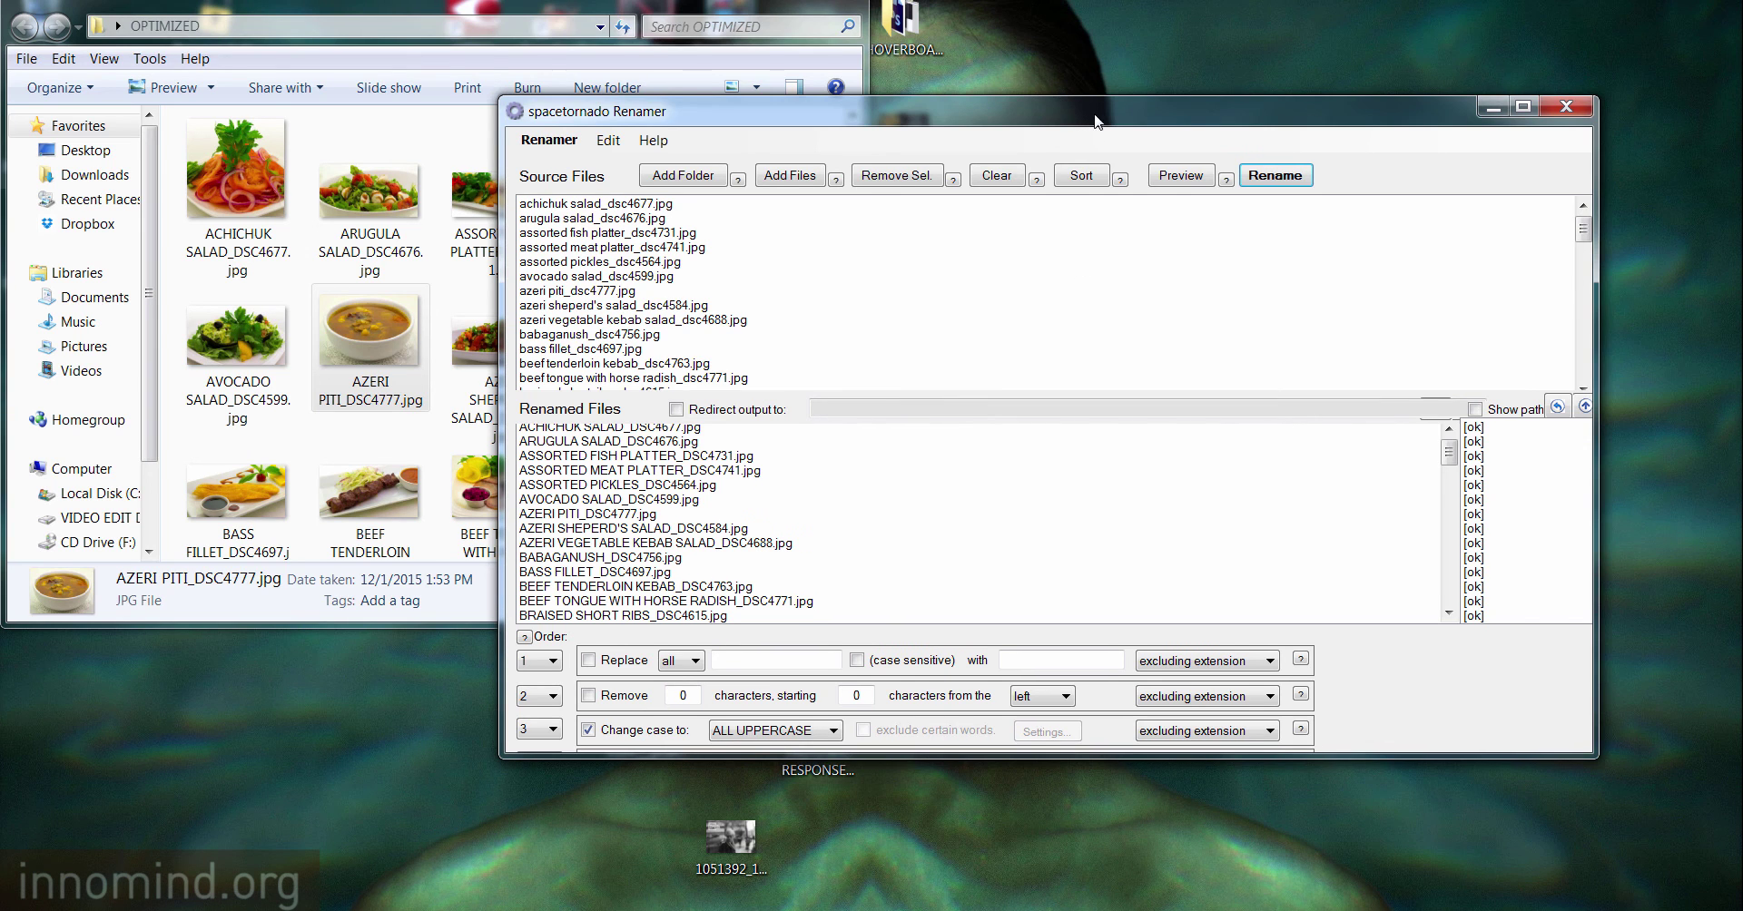
{"action": "left_click_drag", "start_coordinate": [1096, 121], "coordinate": [1046, 146]}
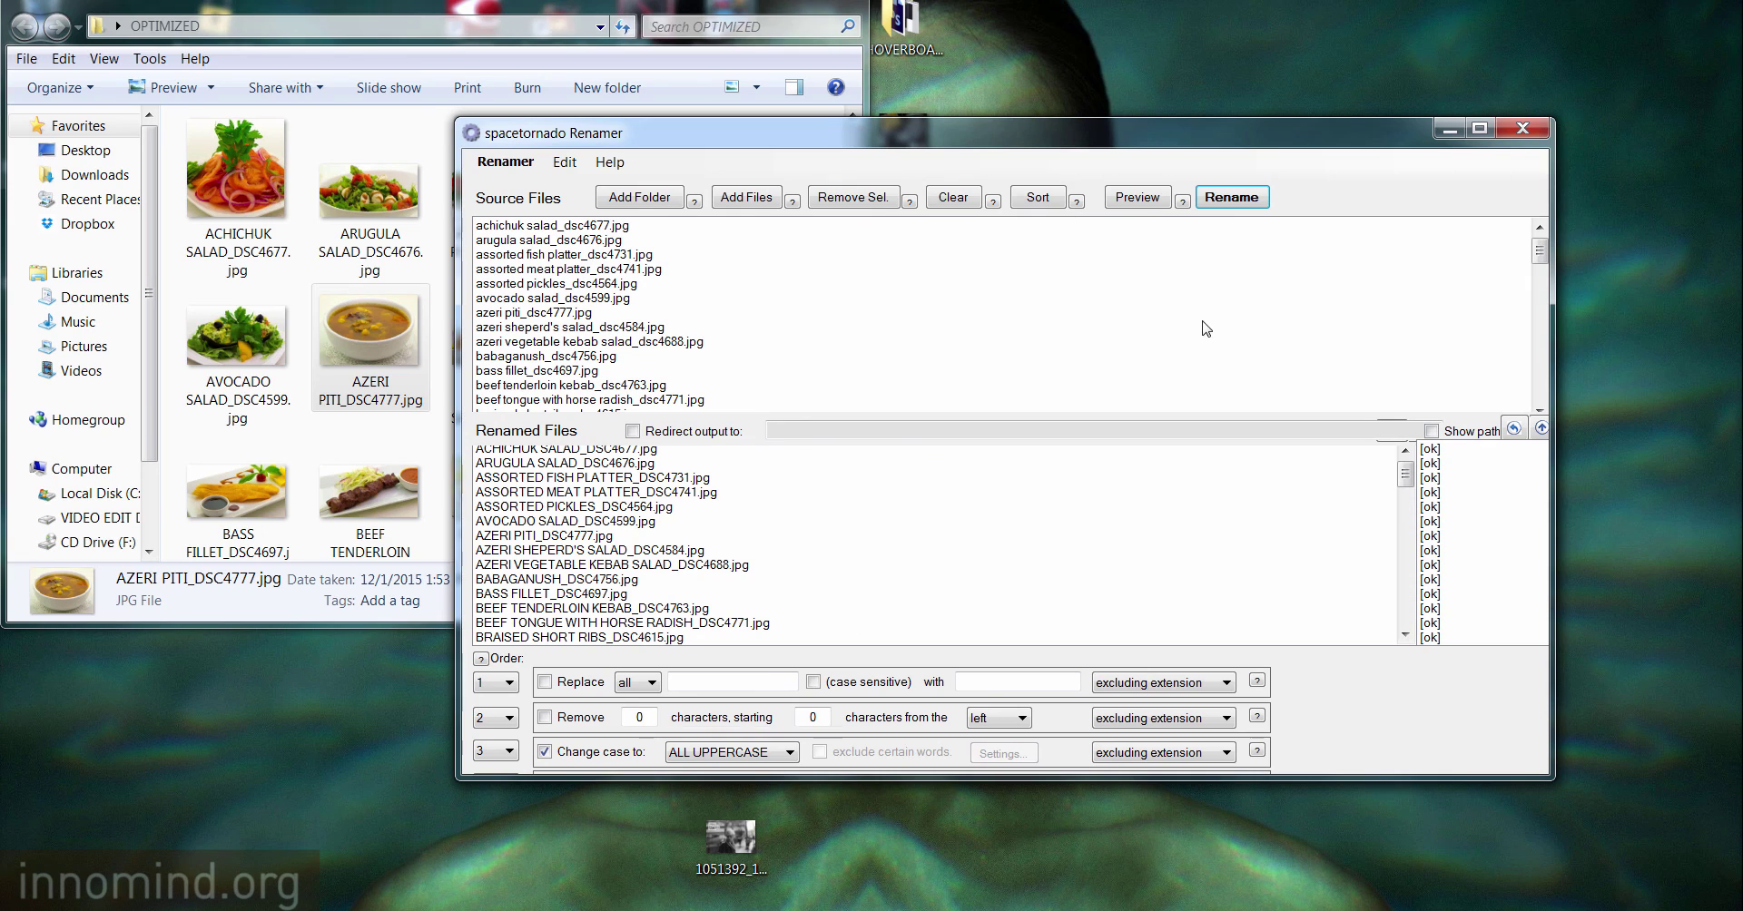